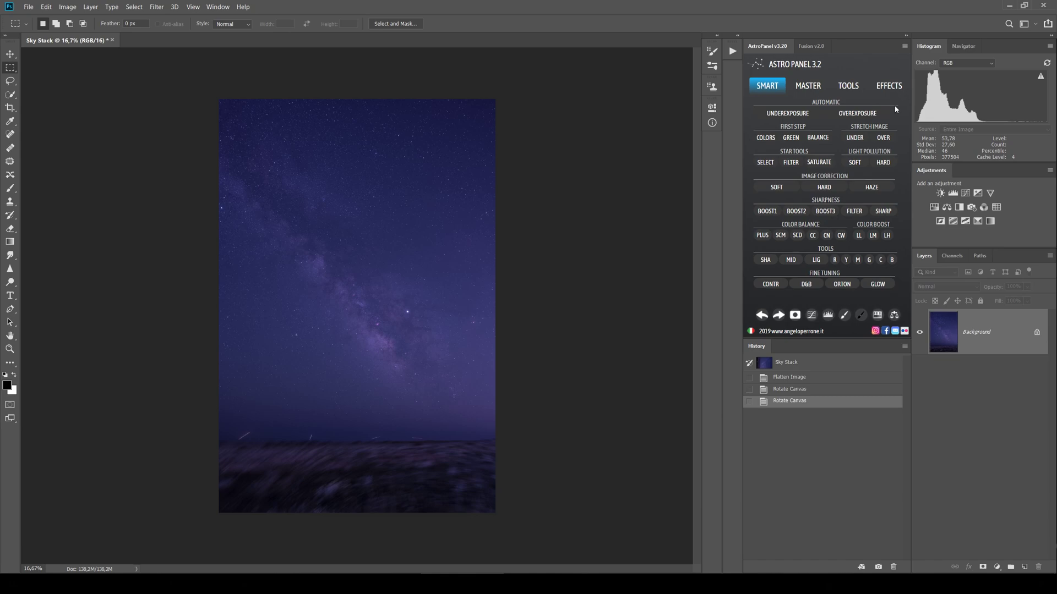
- Run the automatic underexposure correction on the sky image and darken its midtones with a Curves adjustment layer
{"action": "left_click", "coordinate": [802, 117]}
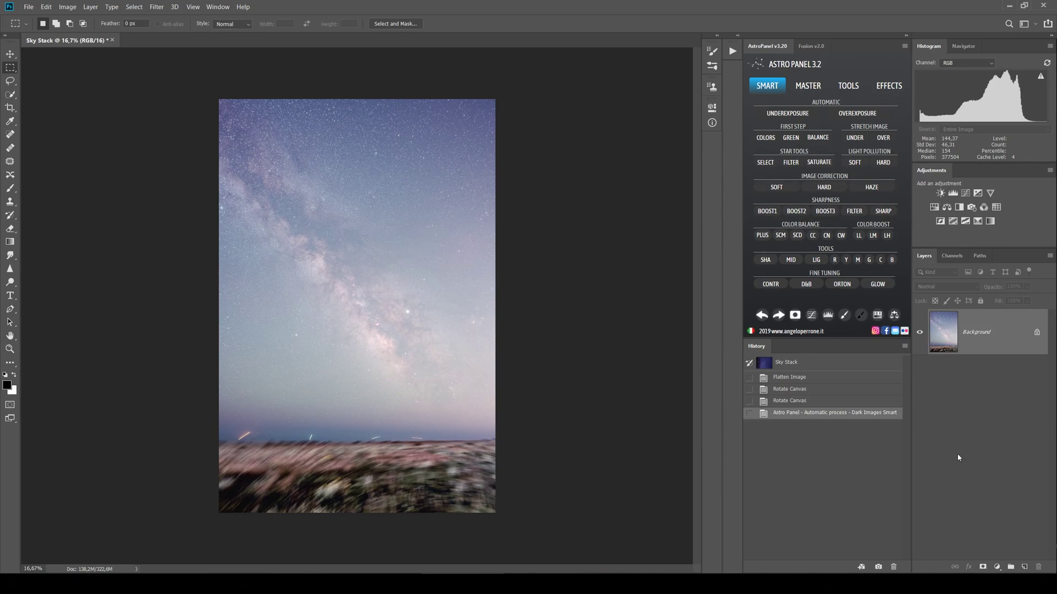
{"action": "left_click", "coordinate": [997, 567]}
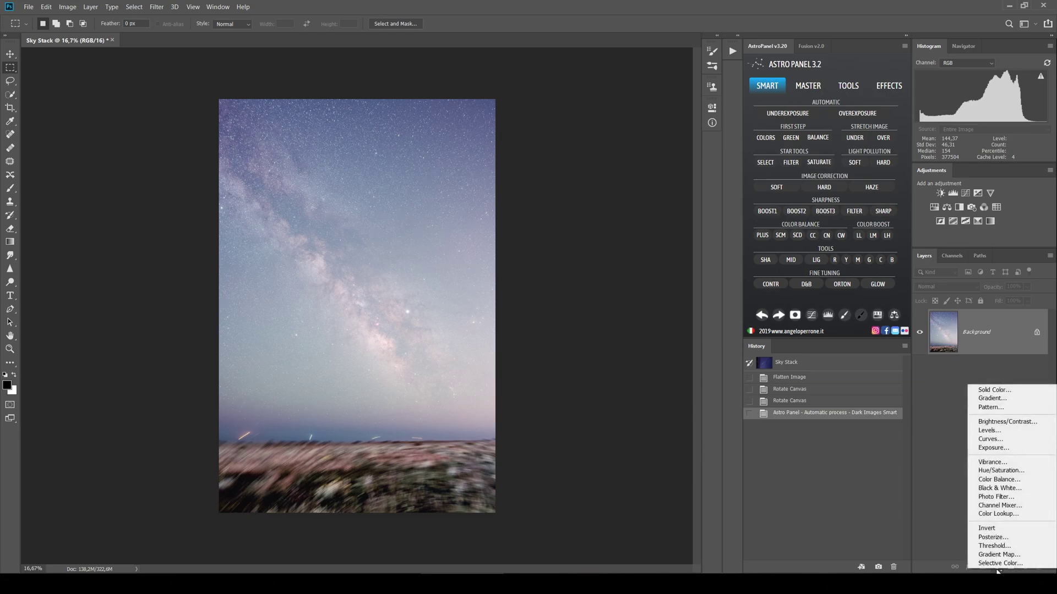
{"action": "left_click", "coordinate": [1000, 439]}
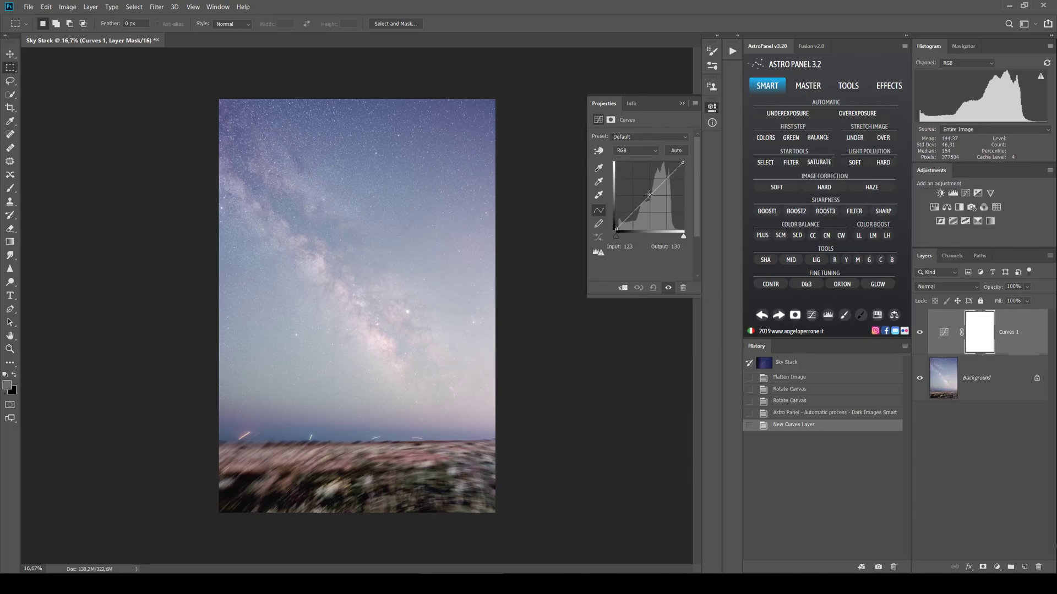
{"action": "left_click_drag", "start_coordinate": [652, 193], "coordinate": [656, 205]}
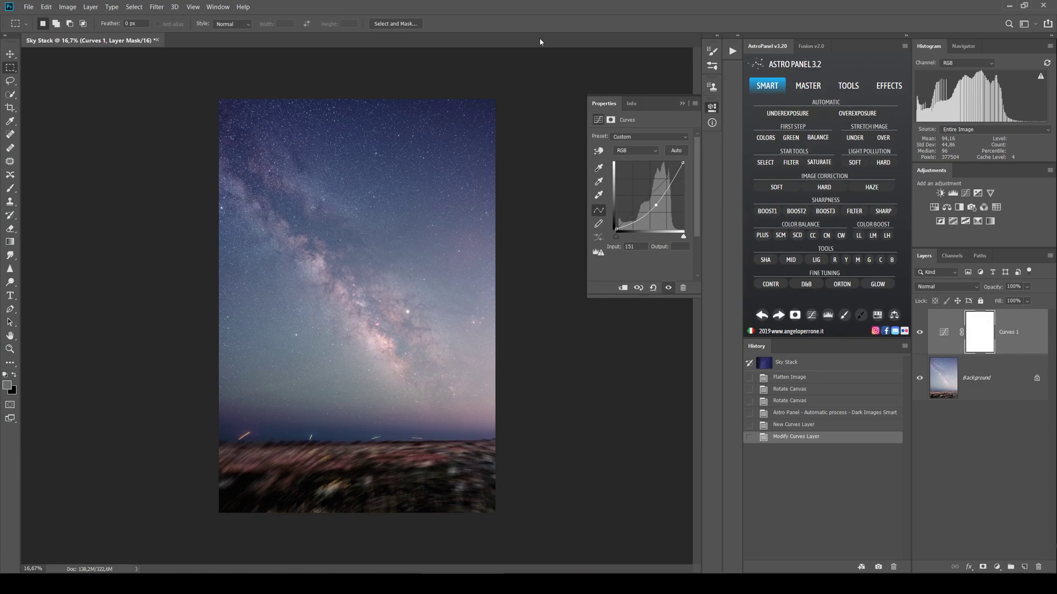
{"action": "left_click", "coordinate": [681, 104]}
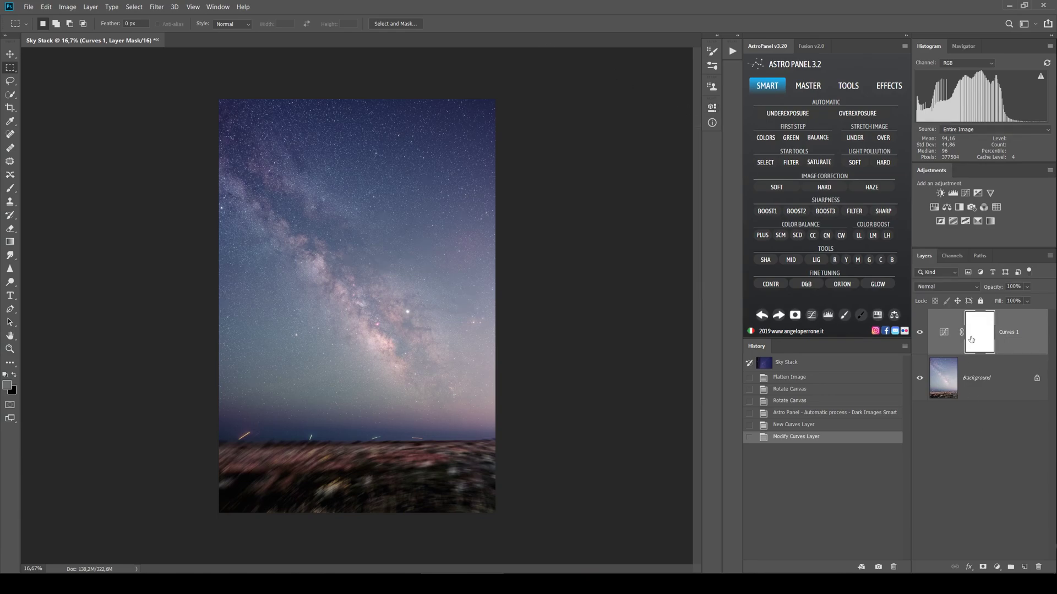
- Merge the Curves layer with the visible layers and apply the smart Milky Way selective color correction (SCM)
{"action": "right_click", "coordinate": [1014, 344]}
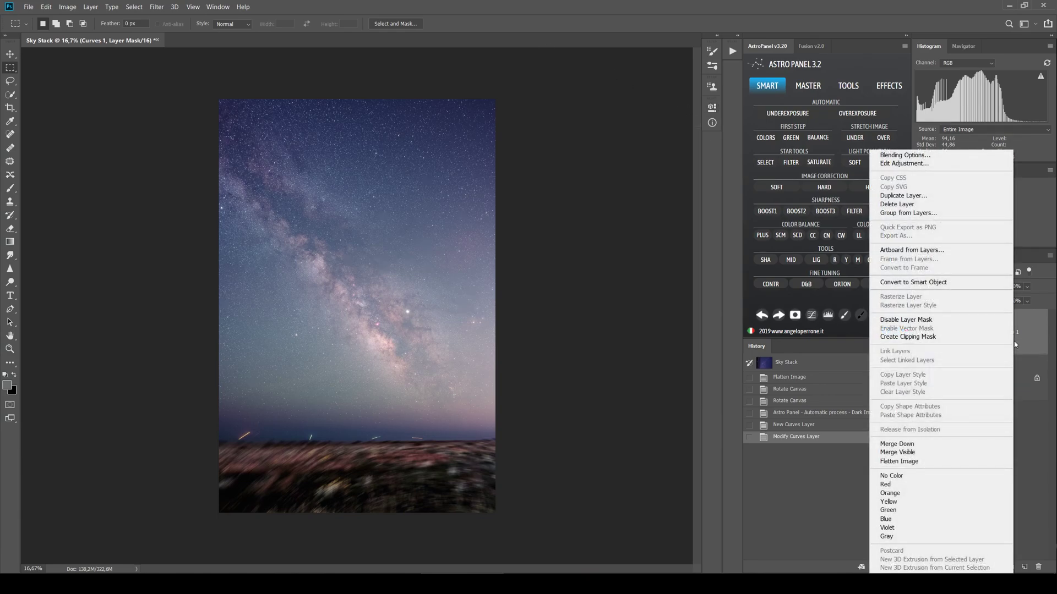
{"action": "left_click", "coordinate": [996, 456]}
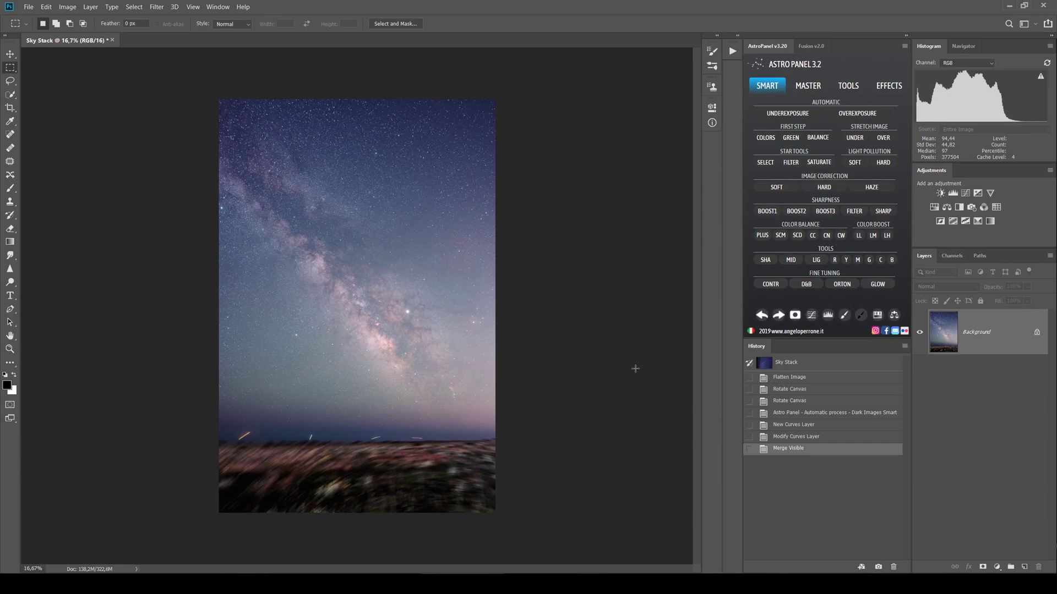
{"action": "left_click", "coordinate": [781, 237]}
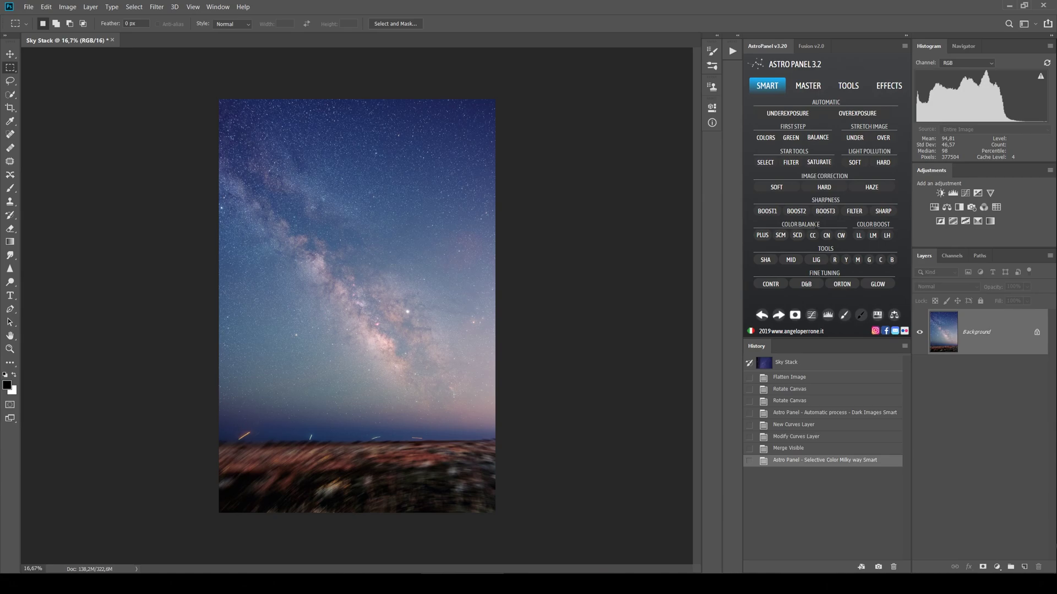
- Try the cold and the neutral color temperature presets on the image, undoing each one
{"action": "left_click", "coordinate": [812, 234]}
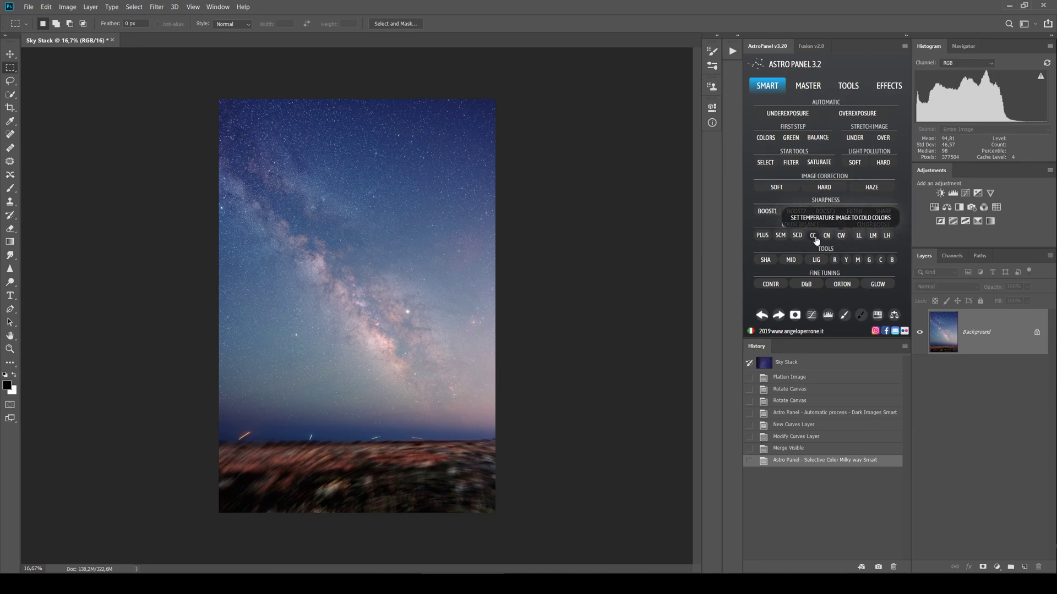
{"action": "left_click", "coordinate": [813, 237]}
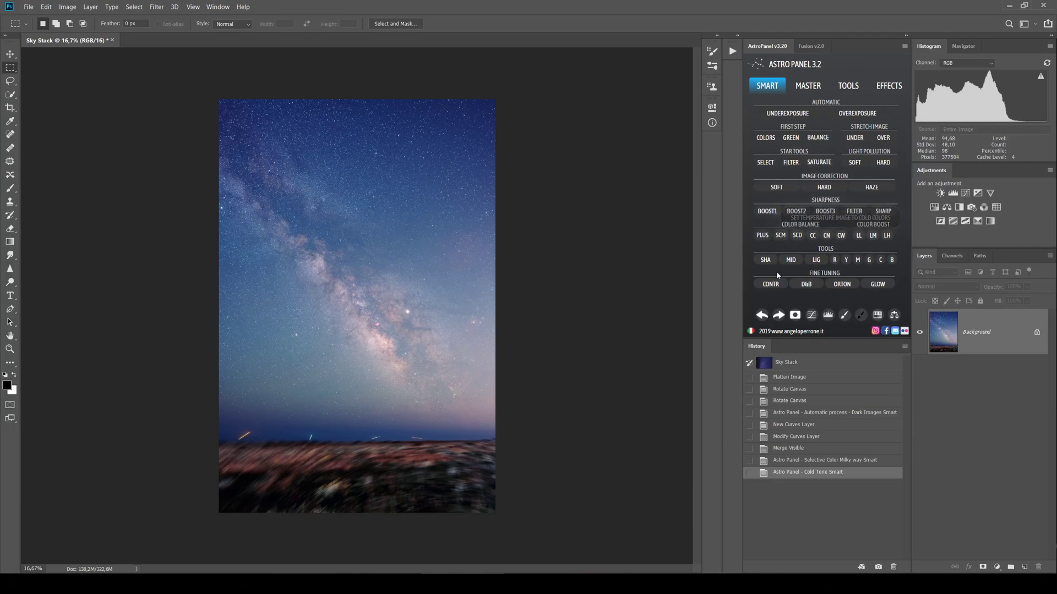
{"action": "left_click", "coordinate": [762, 318]}
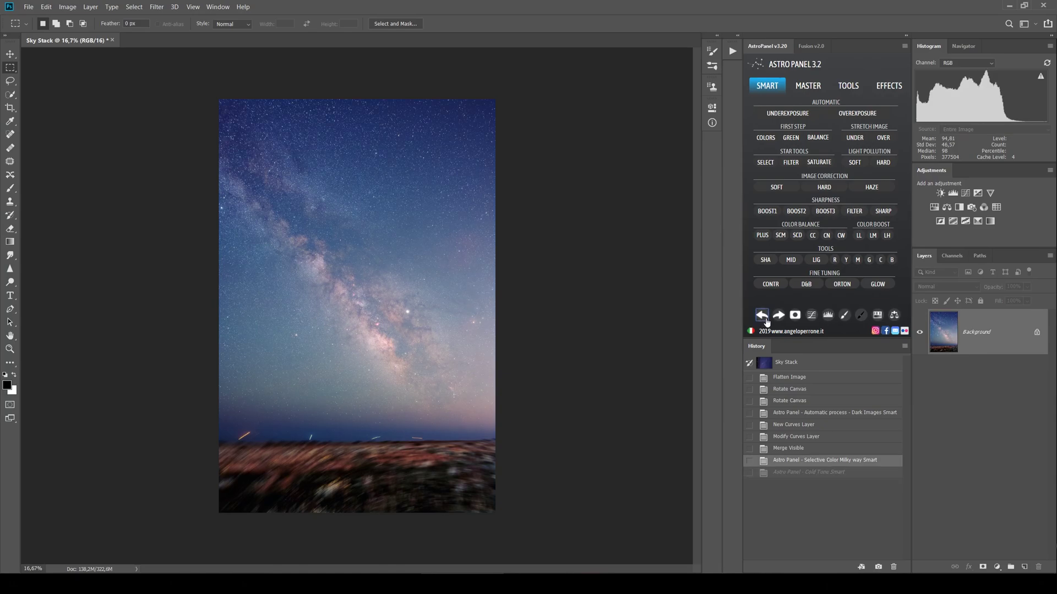
{"action": "left_click", "coordinate": [826, 236]}
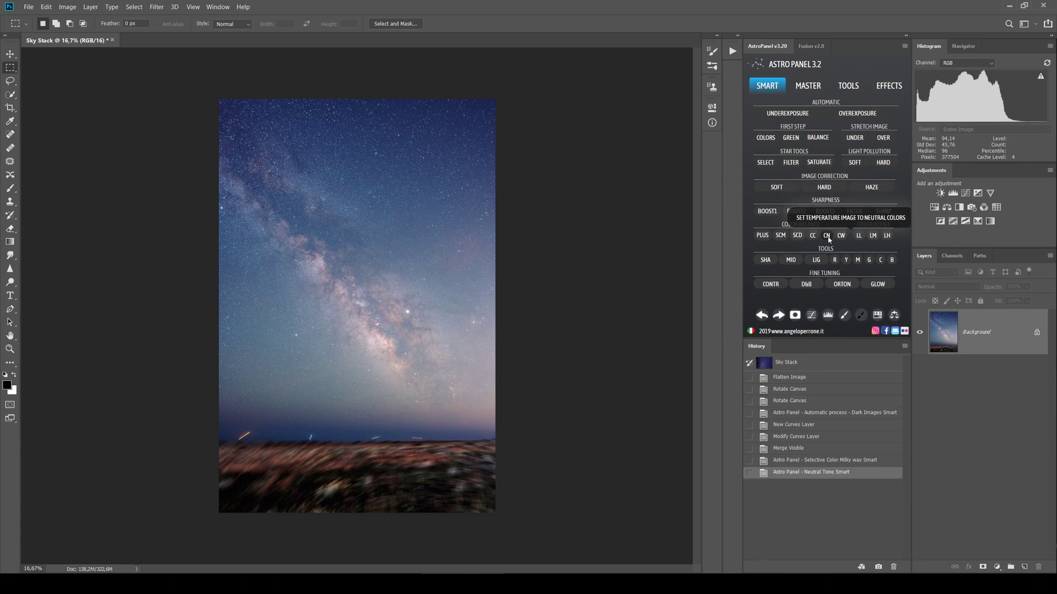
{"action": "left_click", "coordinate": [760, 318]}
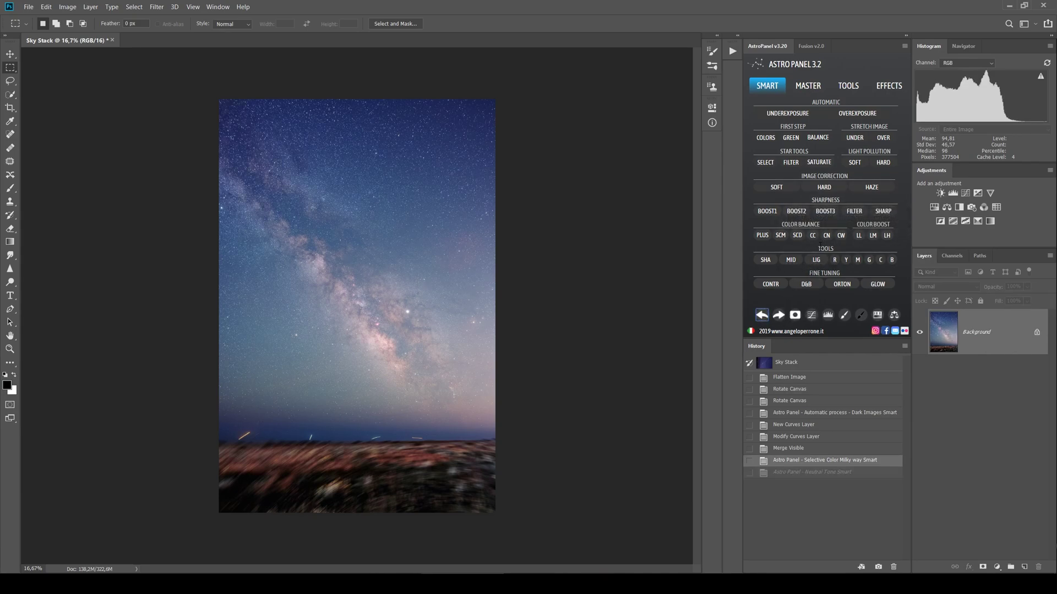
- Apply the warm color tone to the image and set the Purples hue to -66 in the Camera Raw filter's HSL adjustments
{"action": "left_click", "coordinate": [842, 239]}
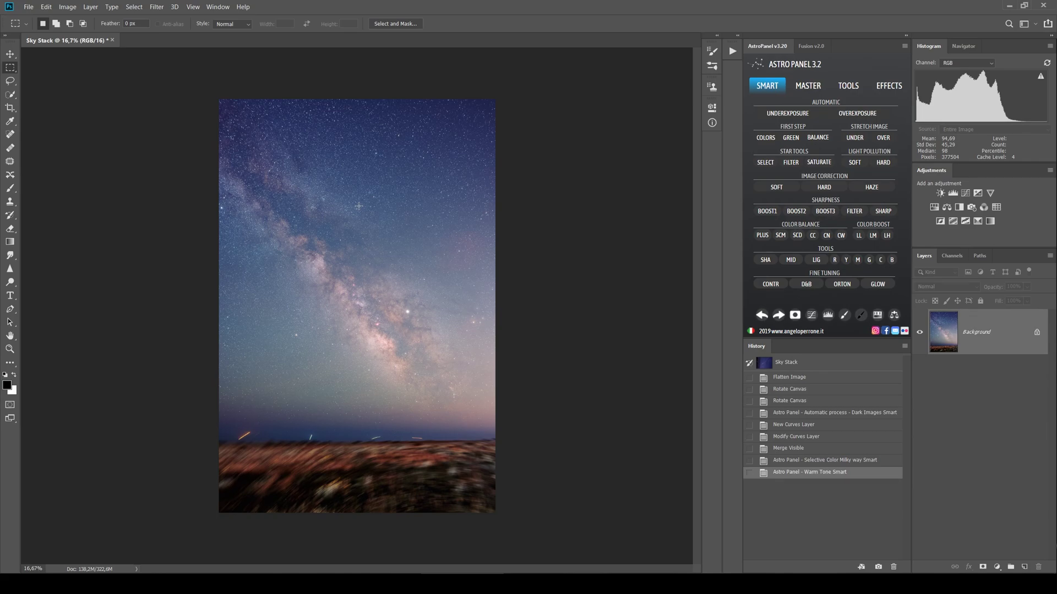
{"action": "left_click", "coordinate": [157, 7]}
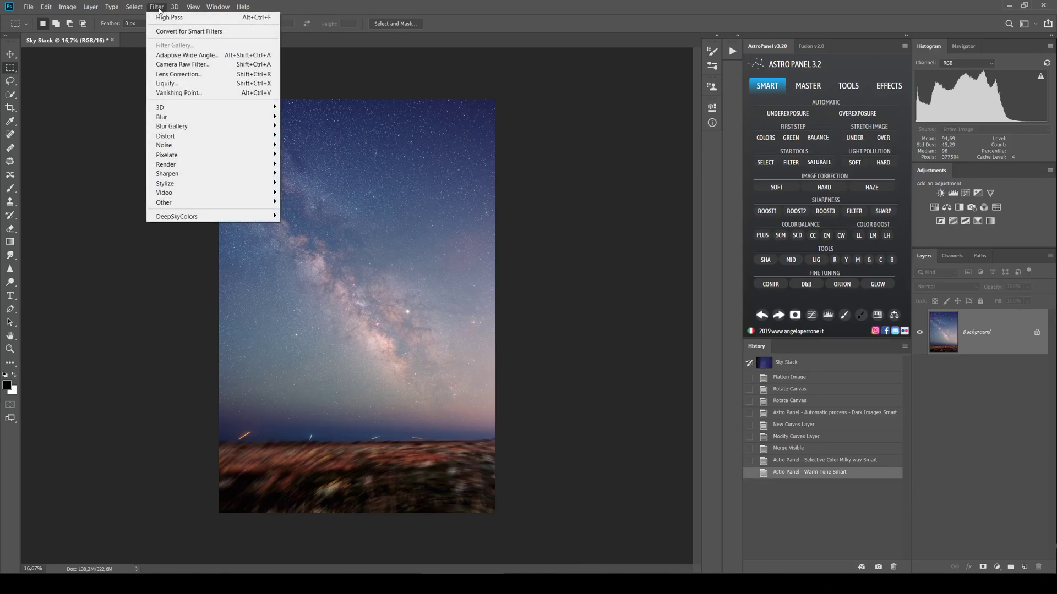
{"action": "left_click", "coordinate": [159, 66]}
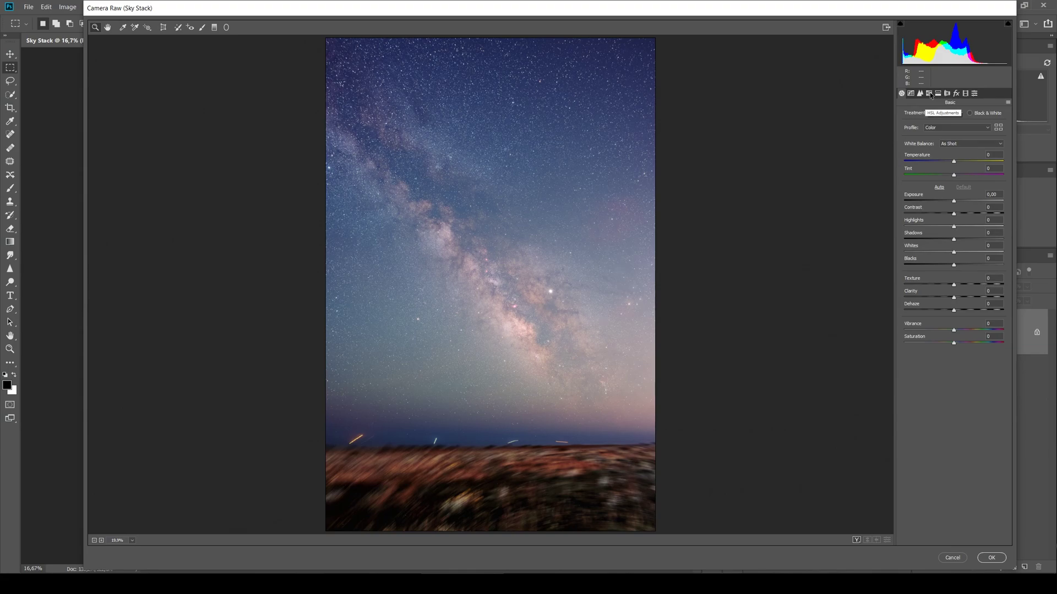
{"action": "left_click", "coordinate": [930, 93]}
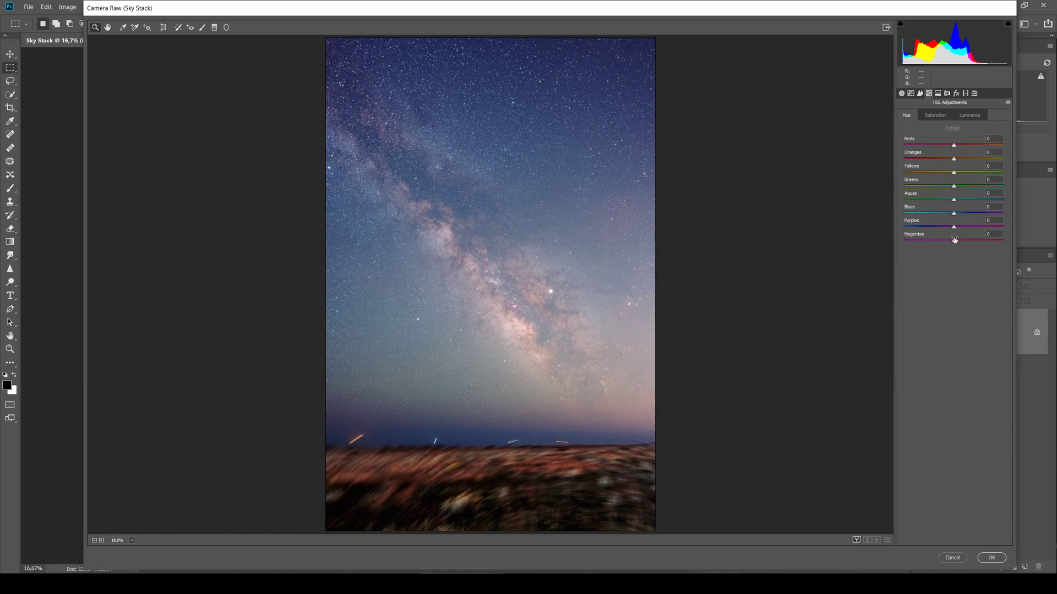
{"action": "left_click_drag", "start_coordinate": [954, 228], "coordinate": [923, 229]}
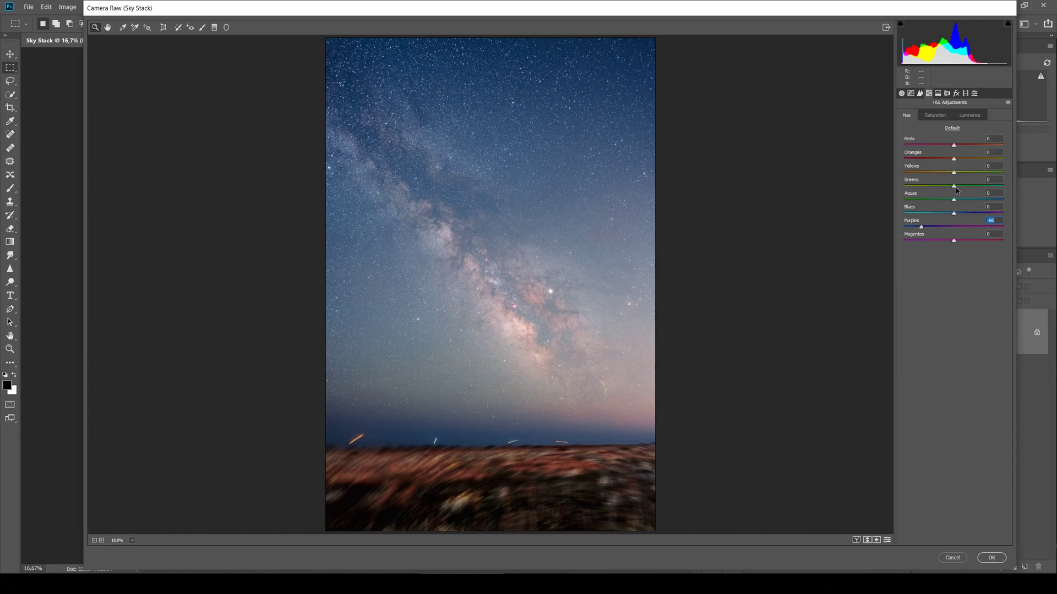
- Lower the Greens and Yellows hues, raise the Oranges hue slightly, and apply the Camera Raw filter
{"action": "left_click_drag", "start_coordinate": [955, 189], "coordinate": [910, 196]}
{"action": "left_click_drag", "start_coordinate": [954, 175], "coordinate": [933, 175]}
{"action": "left_click_drag", "start_coordinate": [953, 160], "coordinate": [957, 159]}
{"action": "left_click", "coordinate": [992, 559]}
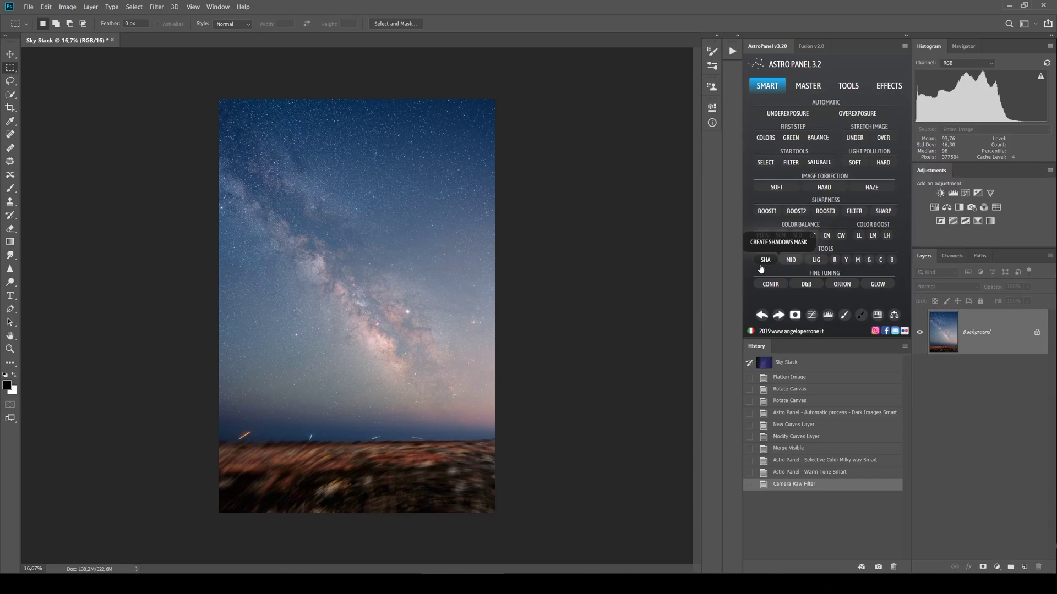
{"action": "left_click", "coordinate": [814, 262]}
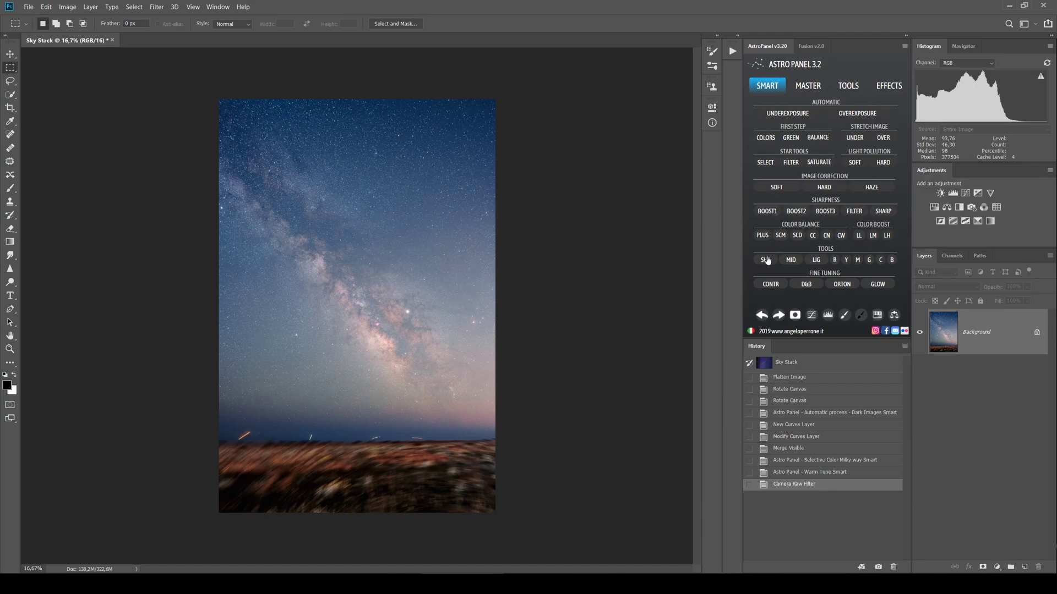
{"action": "left_click", "coordinate": [853, 87]}
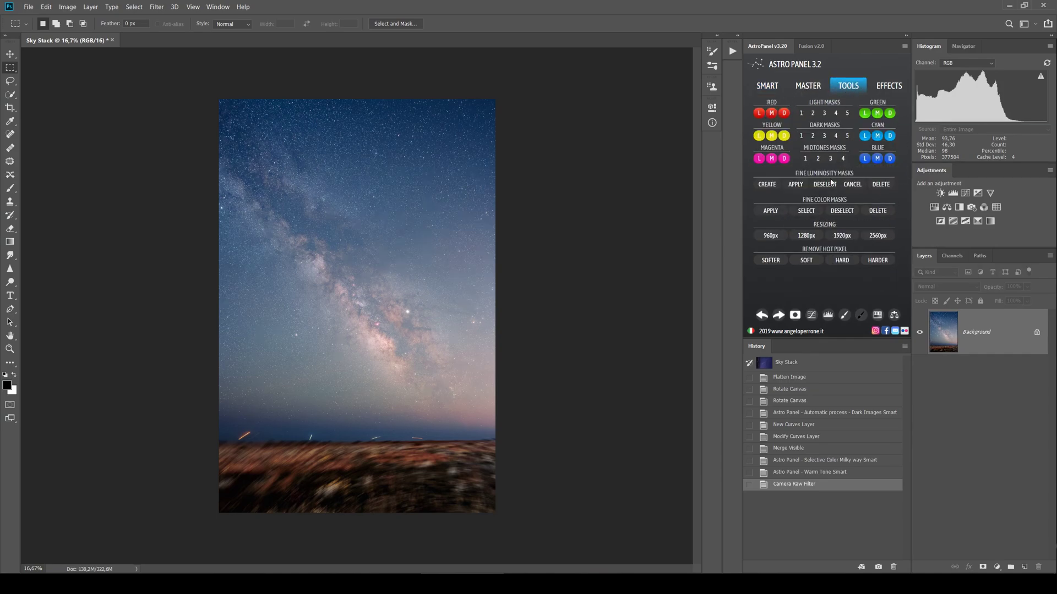
{"action": "left_click", "coordinate": [778, 89]}
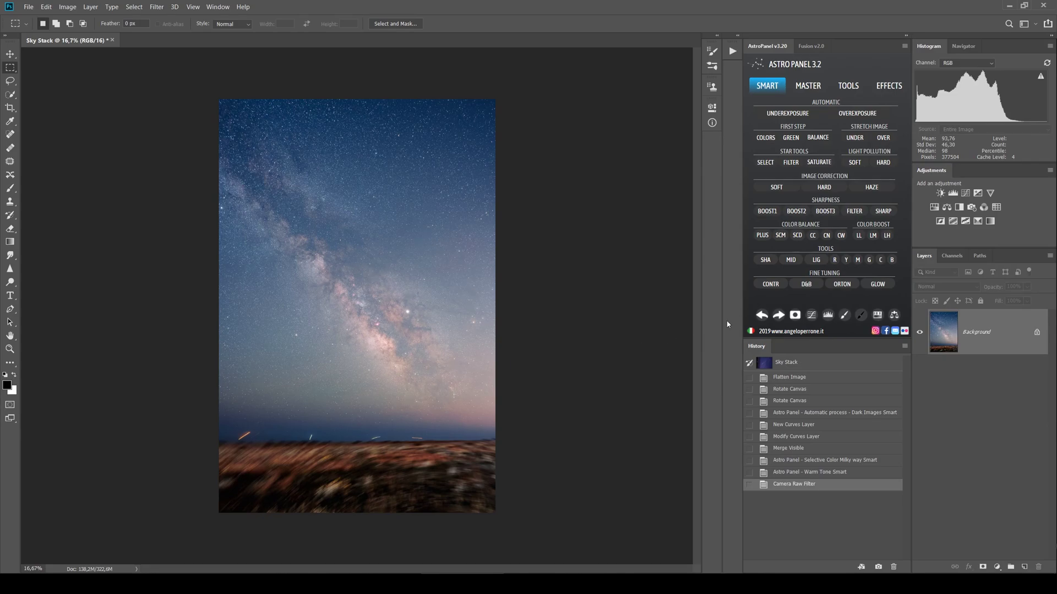
- Create a layer masked to the red tones and raise its saturation to +71 with a Hue/Saturation adjustment
{"action": "left_click", "coordinate": [834, 263]}
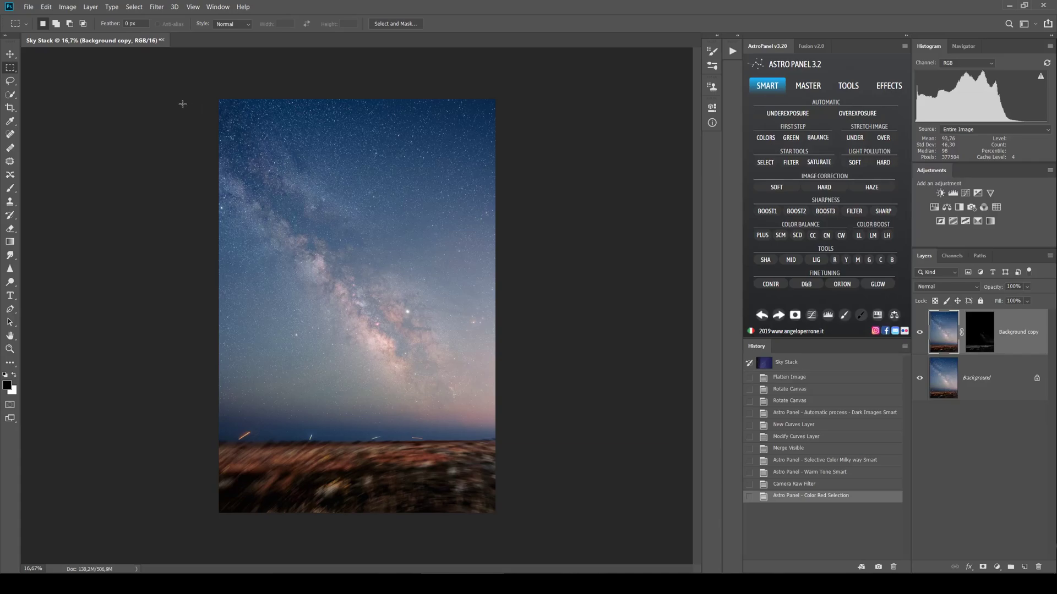
{"action": "left_click", "coordinate": [71, 8]}
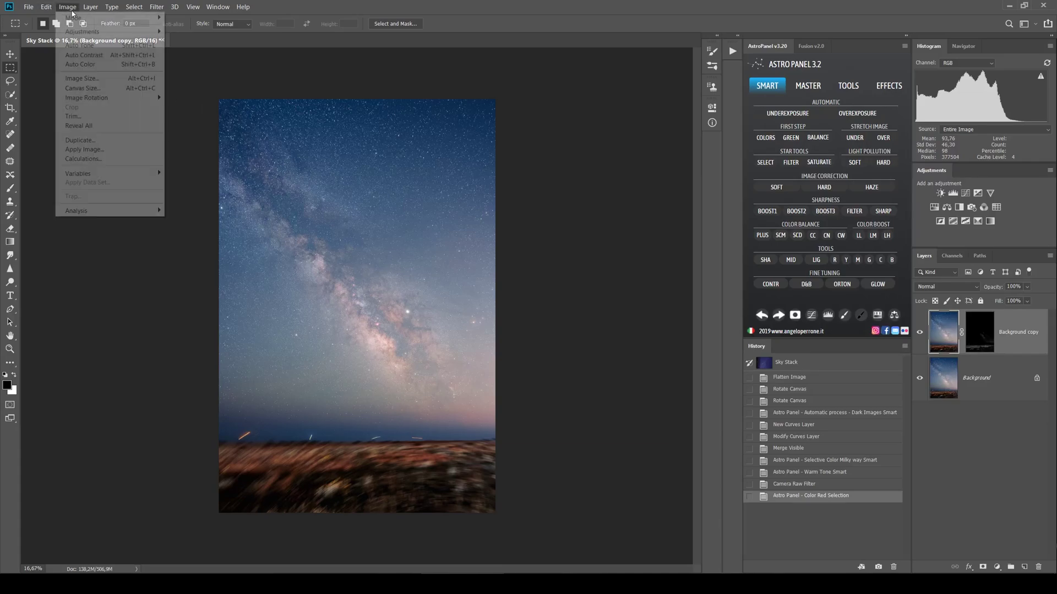
{"action": "mouse_move", "coordinate": [82, 31]}
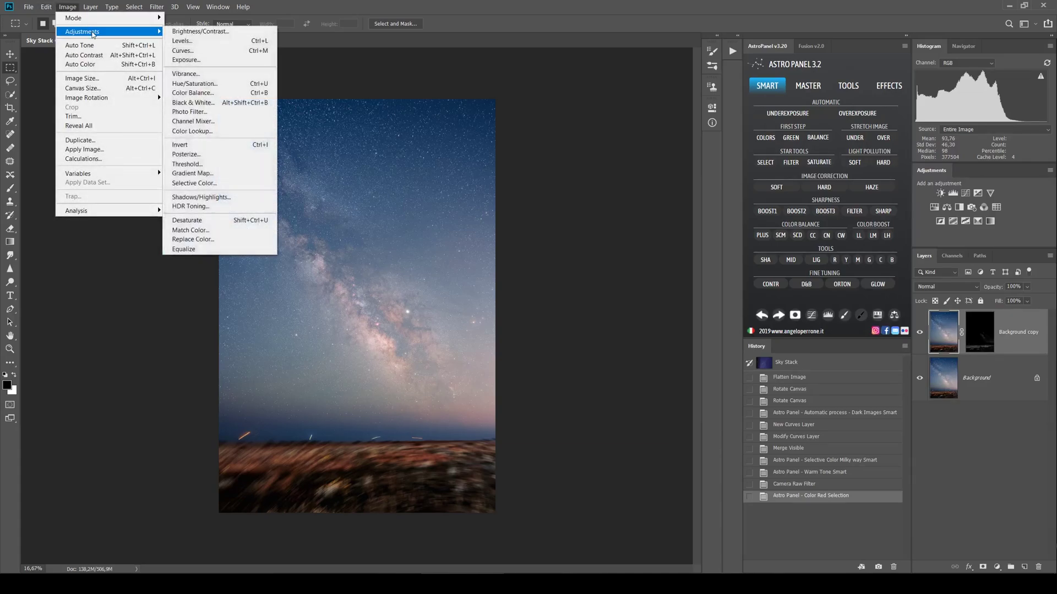
{"action": "left_click", "coordinate": [213, 84]}
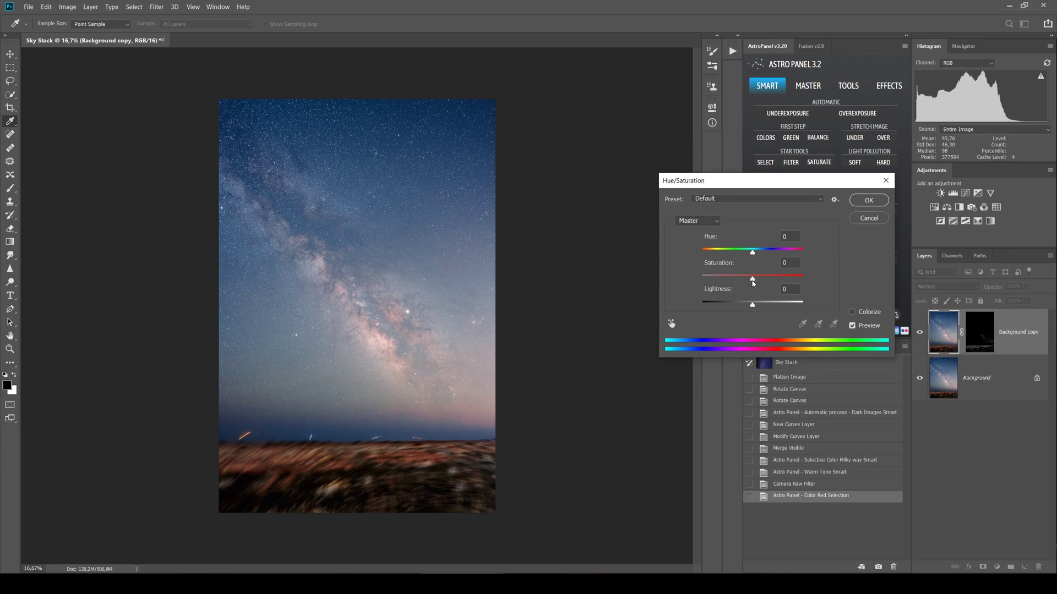
{"action": "left_click_drag", "start_coordinate": [752, 283], "coordinate": [759, 281]}
{"action": "left_click_drag", "start_coordinate": [758, 281], "coordinate": [789, 265]}
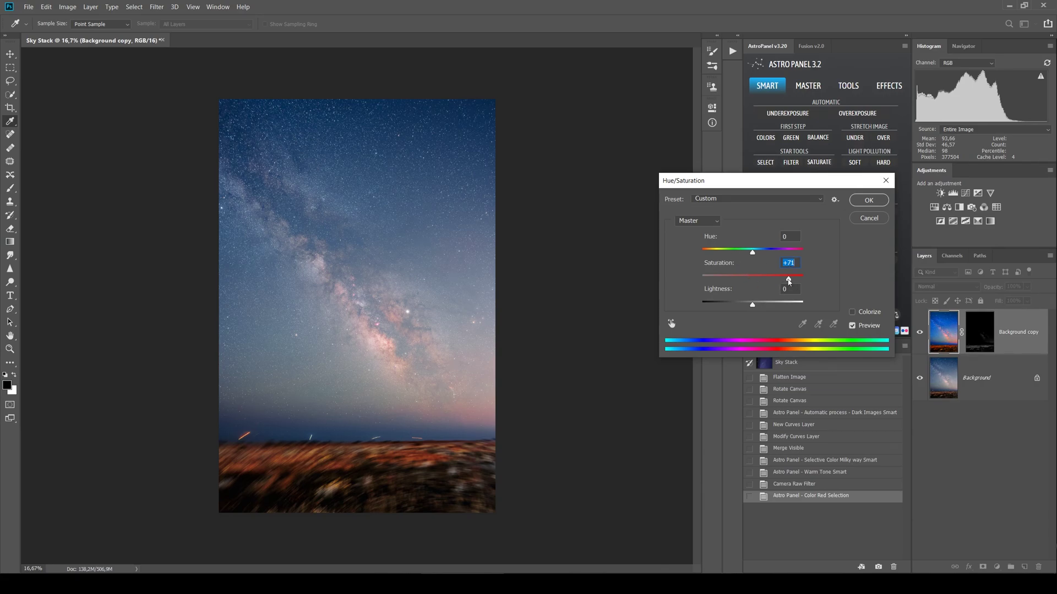
{"action": "left_click", "coordinate": [868, 201]}
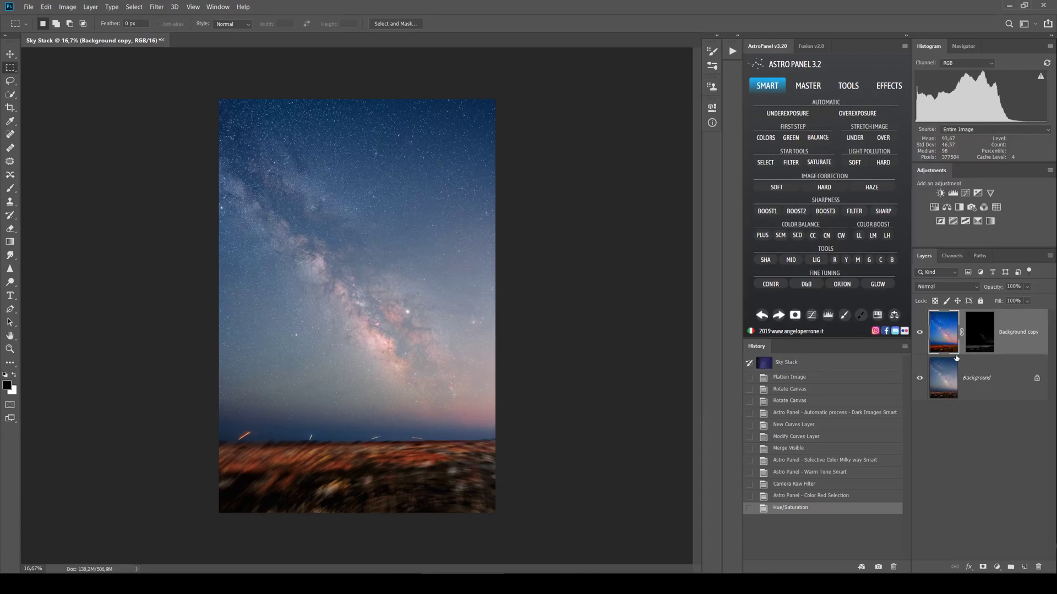
- Compare the image with and without the saturated red-masked layer, and merge the visible layers
{"action": "left_click", "coordinate": [919, 333]}
{"action": "left_click", "coordinate": [920, 333]}
{"action": "left_click", "coordinate": [920, 332]}
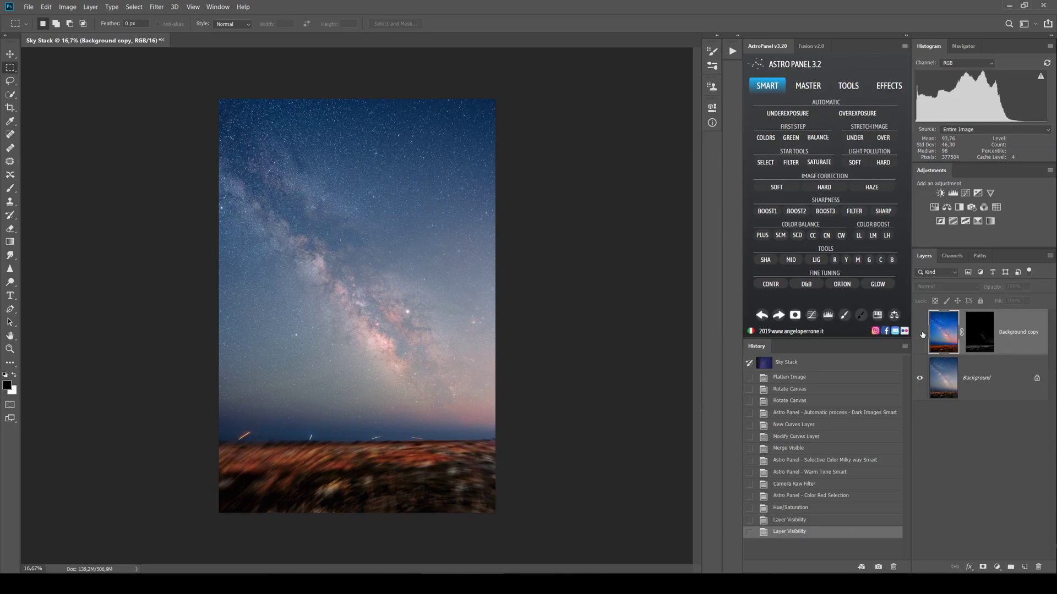
{"action": "left_click", "coordinate": [920, 333]}
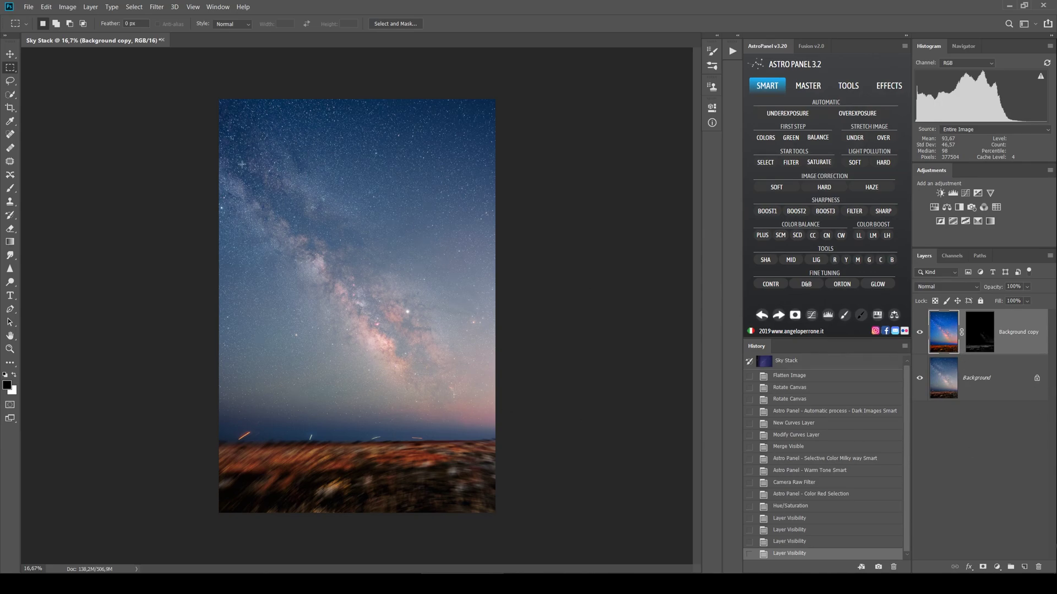
{"action": "left_click", "coordinate": [920, 333]}
{"action": "left_click", "coordinate": [920, 333]}
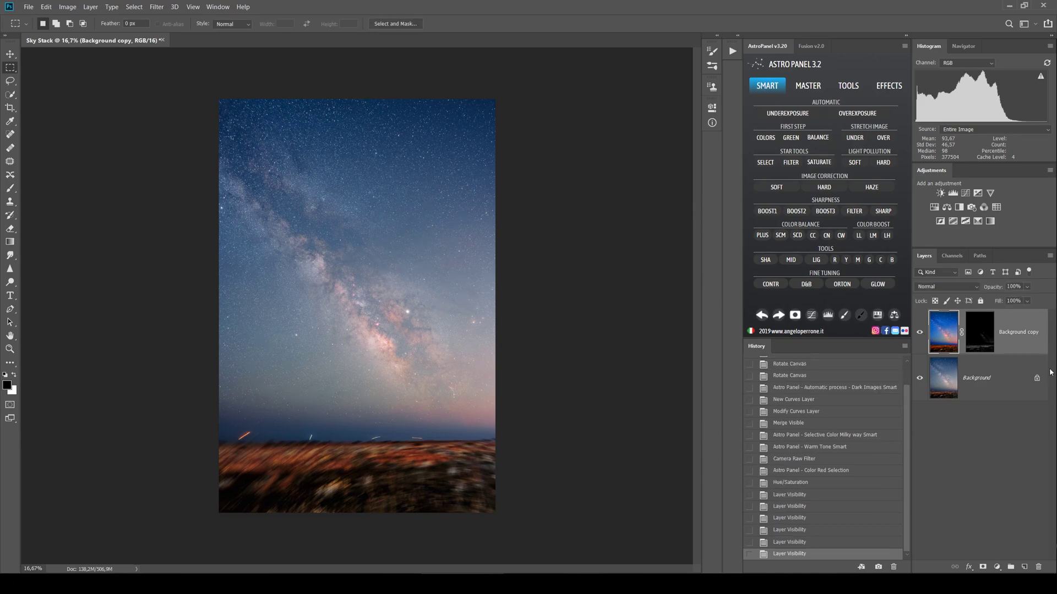
{"action": "right_click", "coordinate": [1022, 344]}
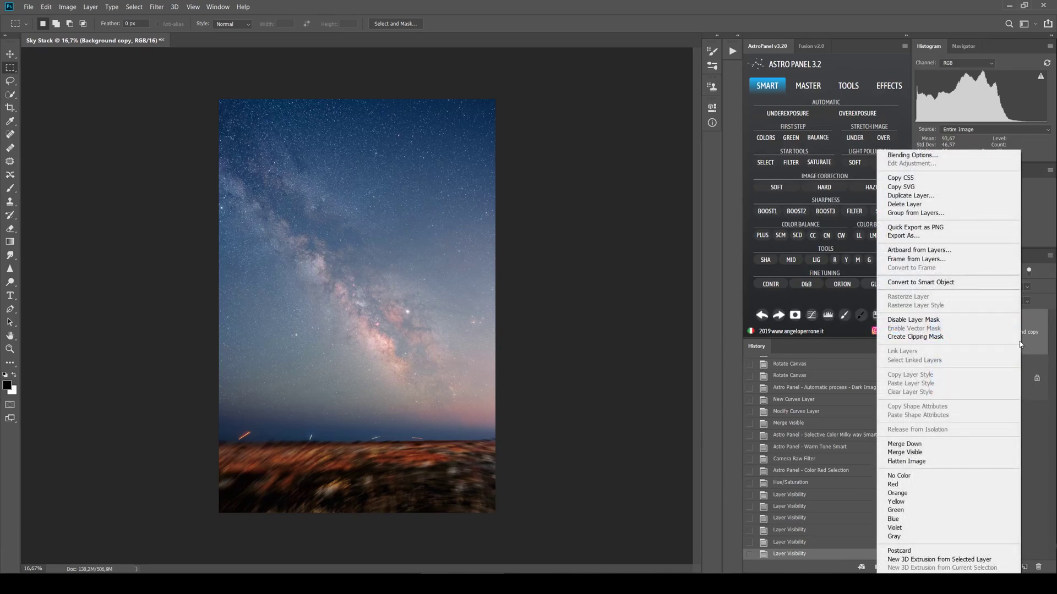
{"action": "left_click", "coordinate": [961, 453]}
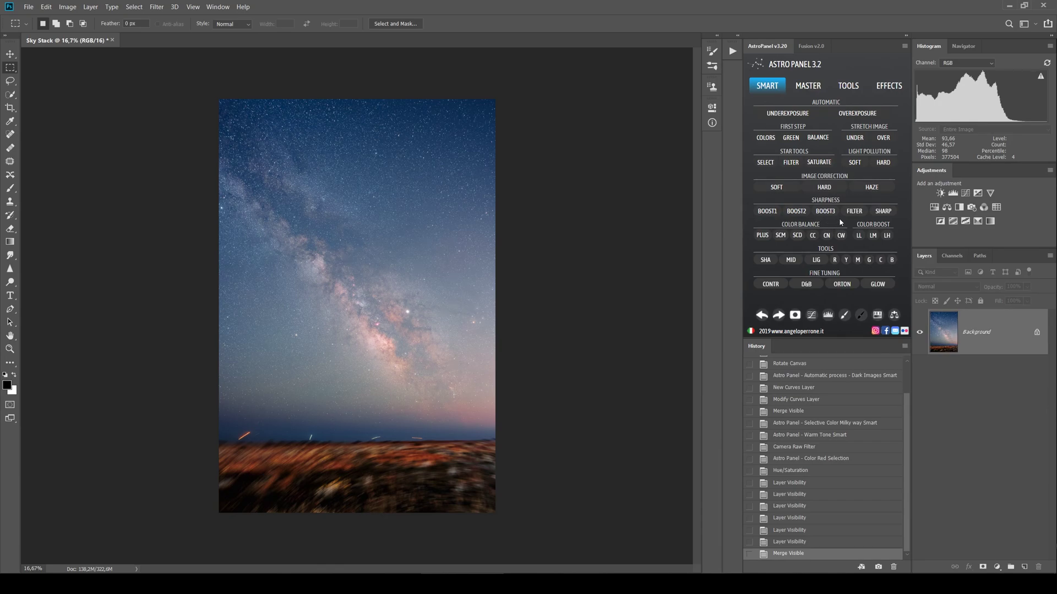
{"action": "left_click", "coordinate": [806, 85]}
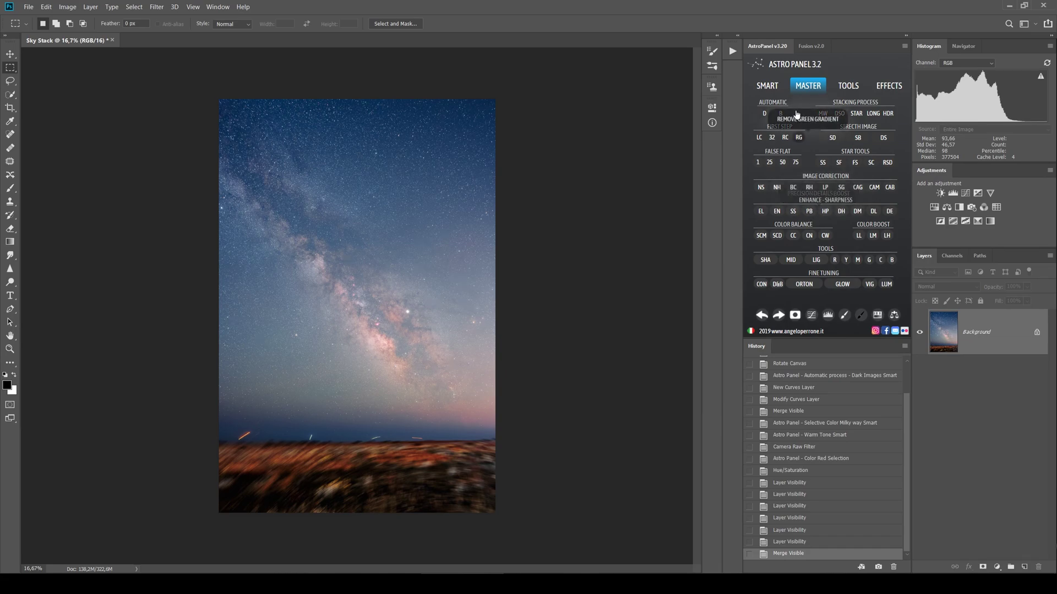
{"action": "left_click", "coordinate": [767, 86]}
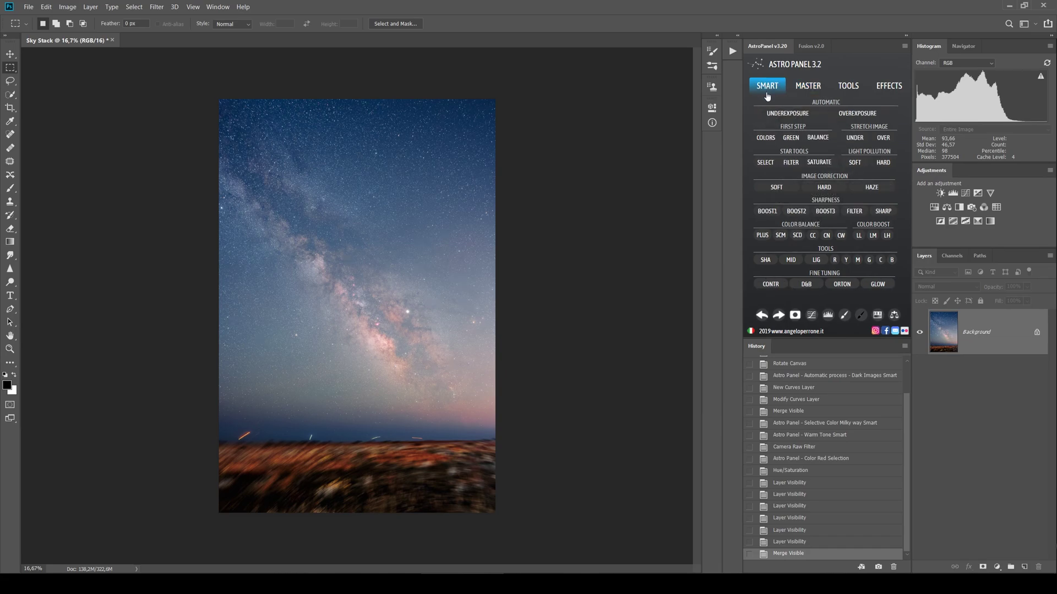
- Apply the Boost3 sharpness action, paint its mask white along the Milky Way band, and compare the image with and without it
{"action": "left_click", "coordinate": [828, 215]}
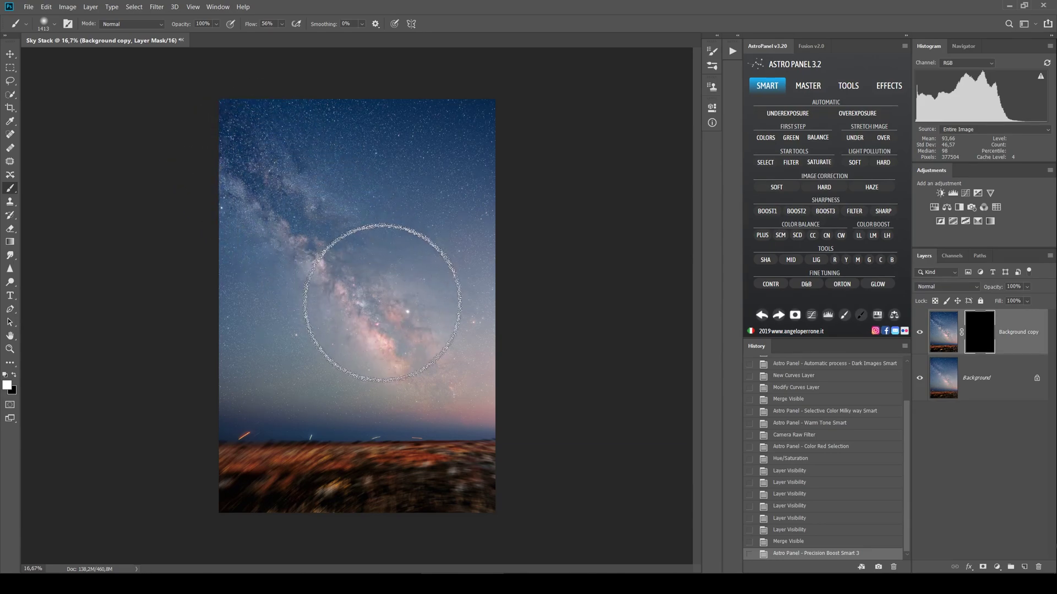
{"action": "left_click_drag", "start_coordinate": [445, 376], "coordinate": [241, 146]}
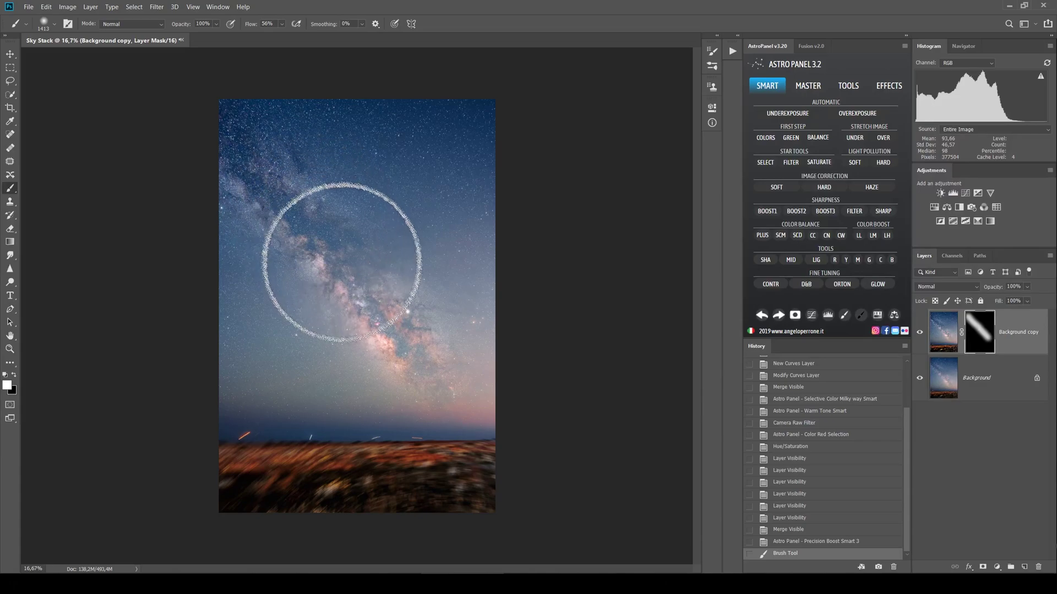
{"action": "mouse_move", "coordinate": [420, 346]}
{"action": "left_mouse_down"}
{"action": "mouse_move", "coordinate": [382, 275]}
{"action": "mouse_move", "coordinate": [381, 308]}
{"action": "mouse_move", "coordinate": [418, 325]}
{"action": "left_mouse_up"}
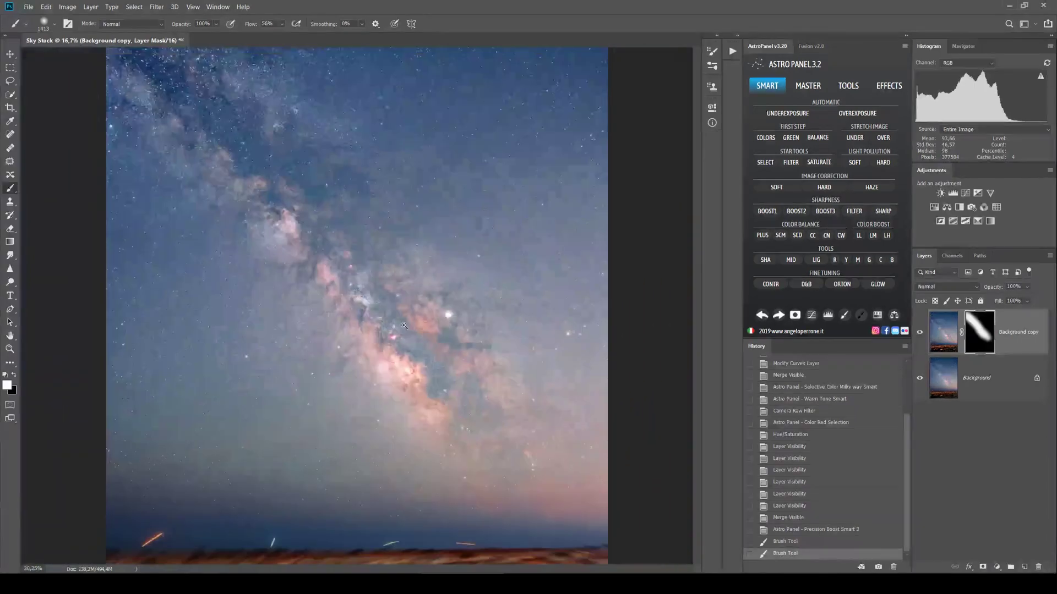
{"action": "left_click", "coordinate": [920, 333]}
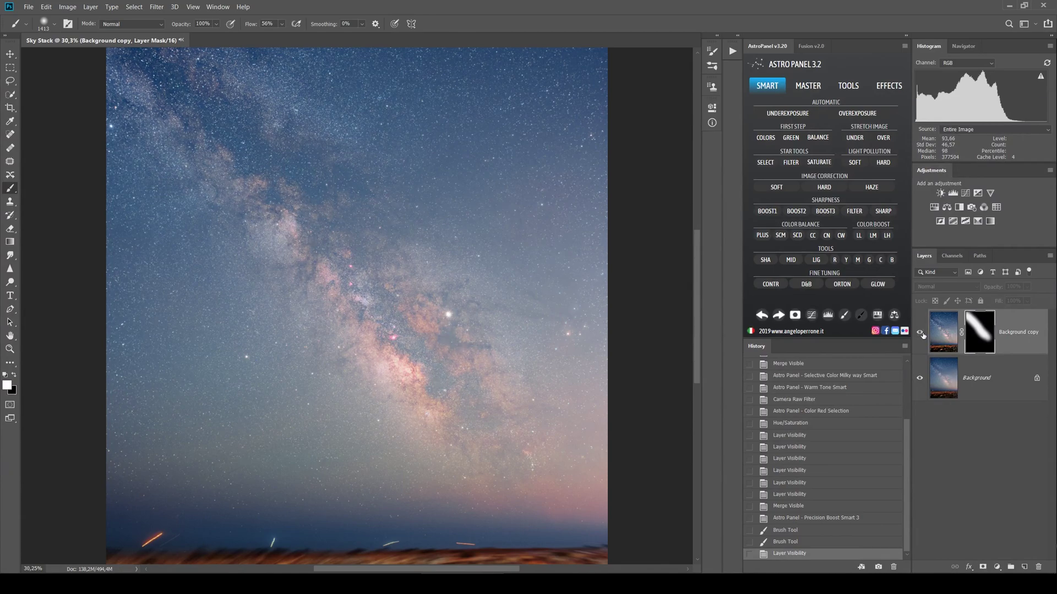
{"action": "left_click", "coordinate": [919, 332]}
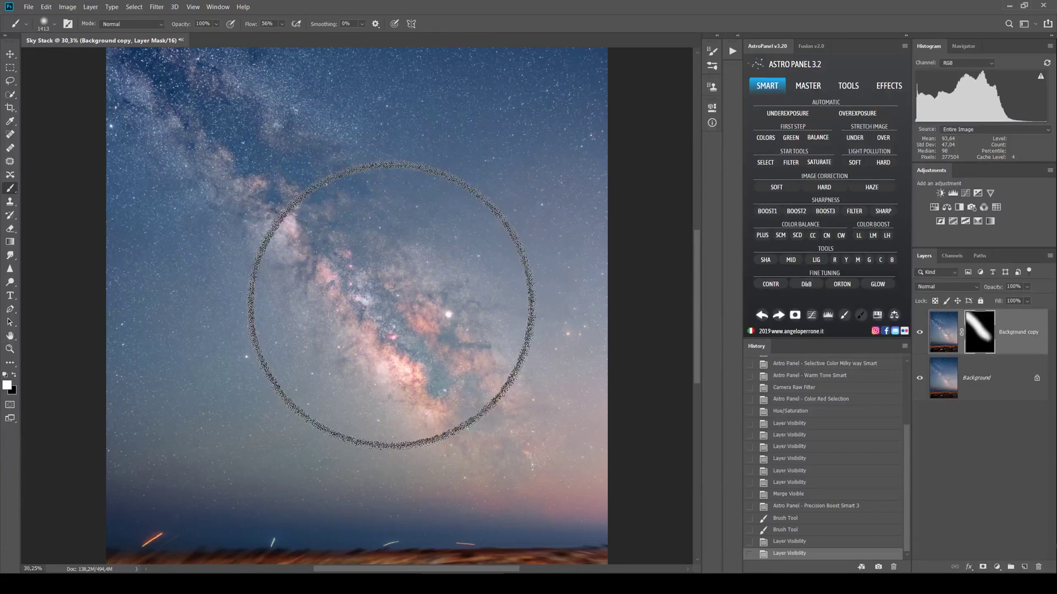
- Set the feather of the sharpened layer's mask to 343.4 px, keeping the mask density at 100%
{"action": "double_click", "coordinate": [977, 342]}
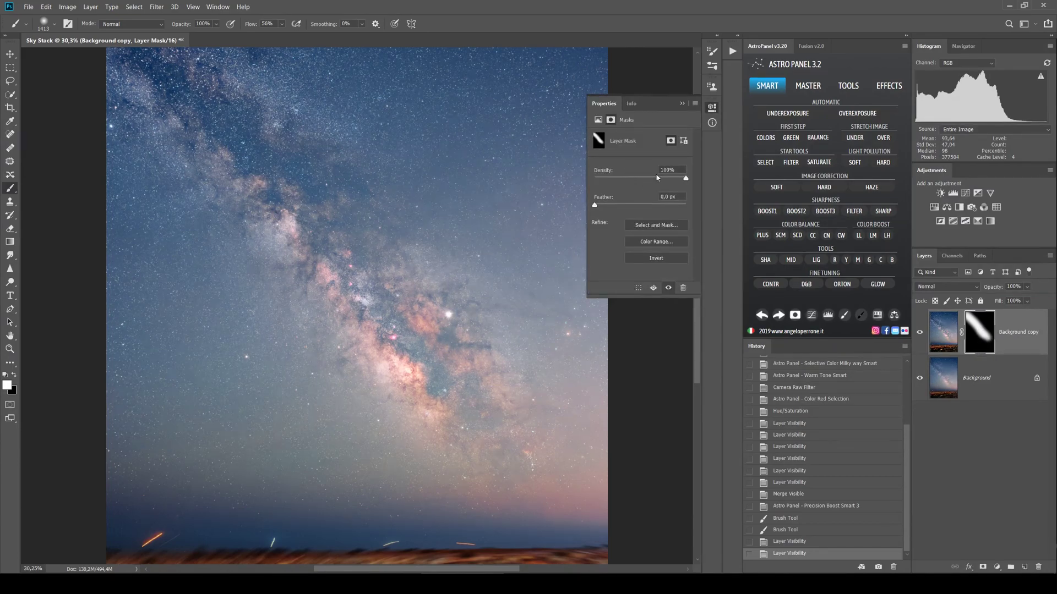
{"action": "left_click_drag", "start_coordinate": [595, 207], "coordinate": [626, 208]}
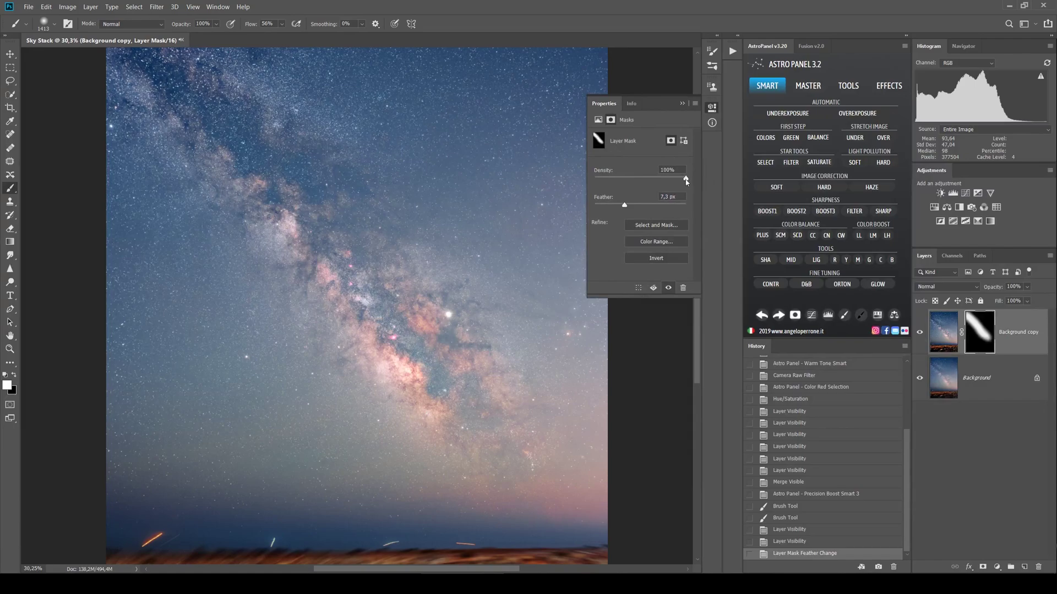
{"action": "left_click_drag", "start_coordinate": [684, 179], "coordinate": [685, 179]}
{"action": "left_click_drag", "start_coordinate": [624, 204], "coordinate": [672, 206]}
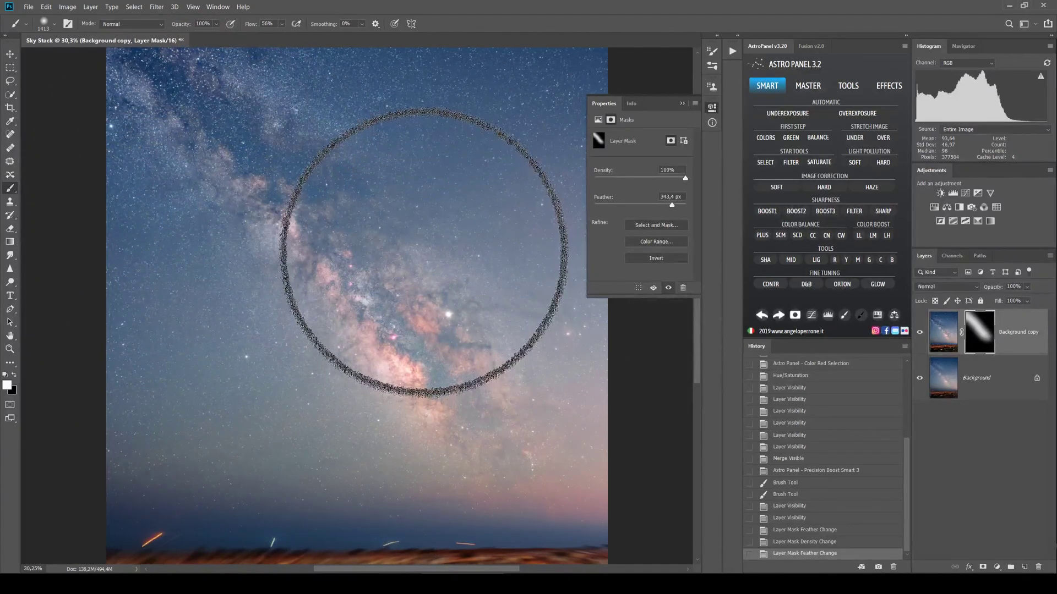
{"action": "left_click", "coordinate": [681, 103]}
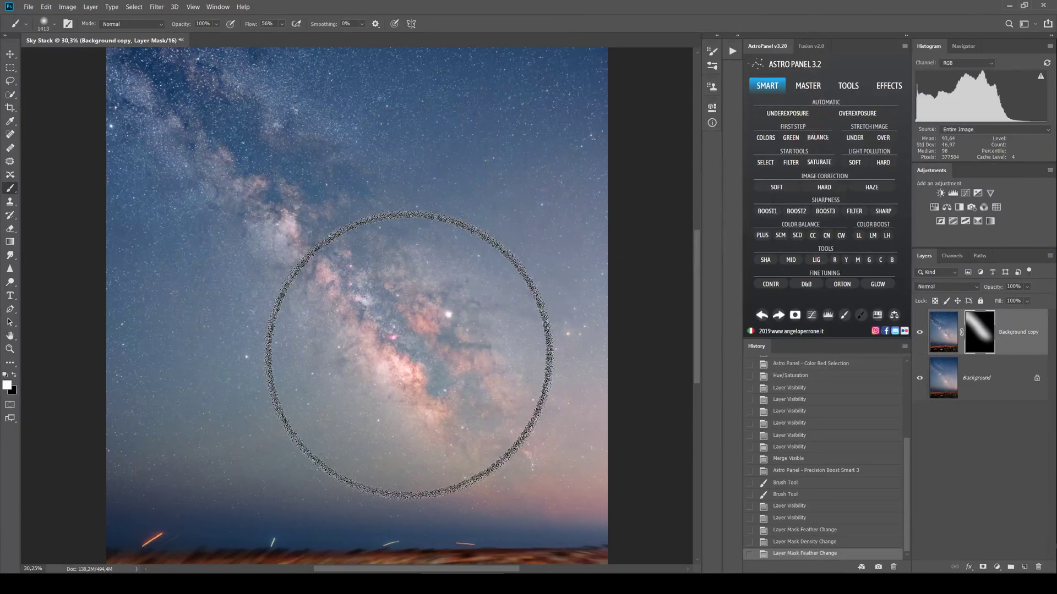
- Check the whole image and merge the sharpened, masked layer with the background using Merge Visible
{"action": "key", "text": "space"}
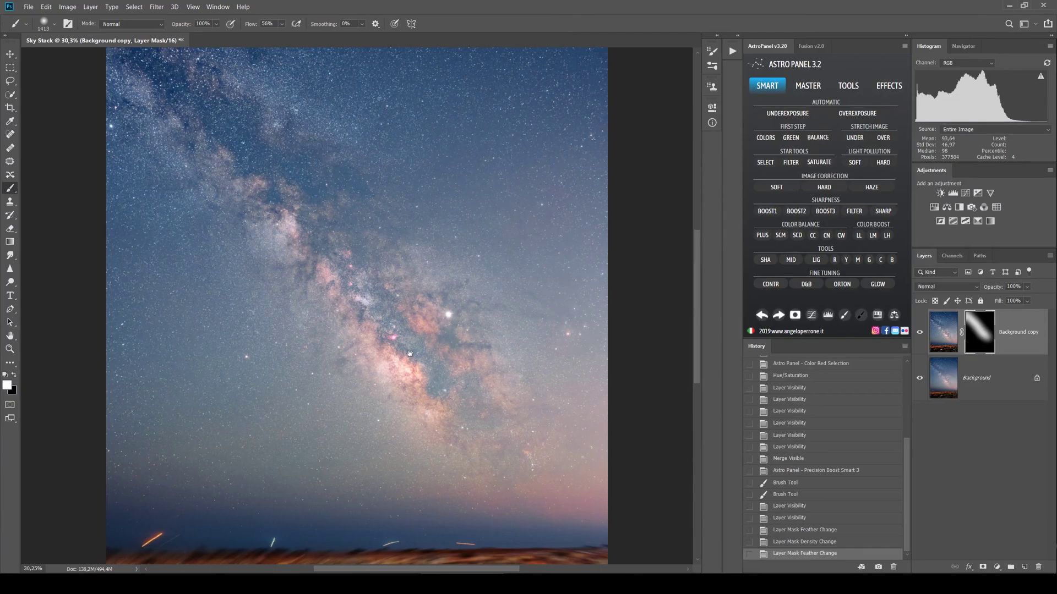
{"action": "key", "text": "ctrl+minus"}
{"action": "key", "text": "ctrl+minus"}
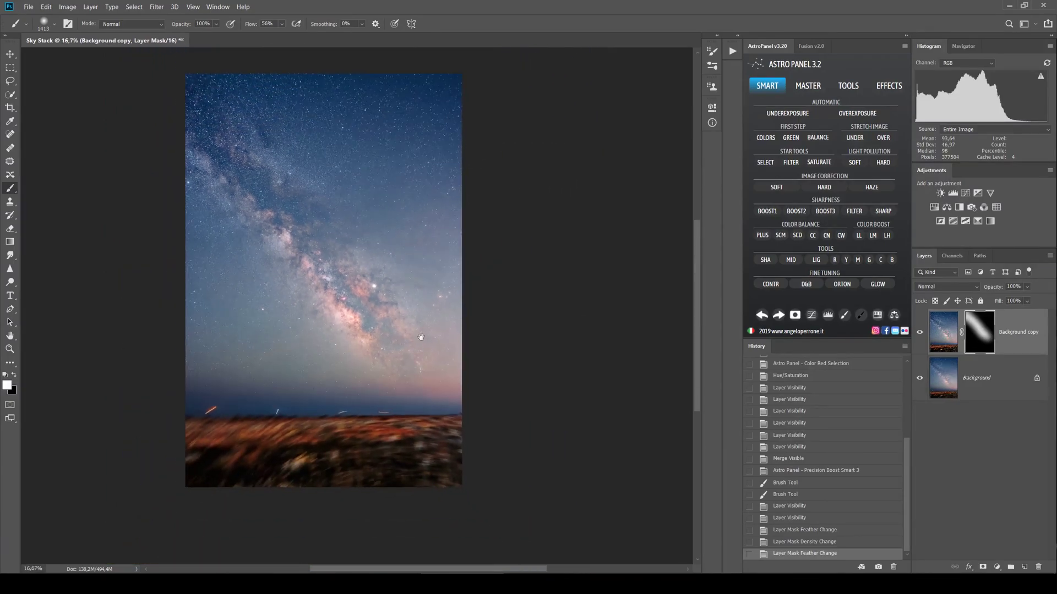
{"action": "key", "text": "ctrl+2"}
{"action": "right_click", "coordinate": [1031, 347]}
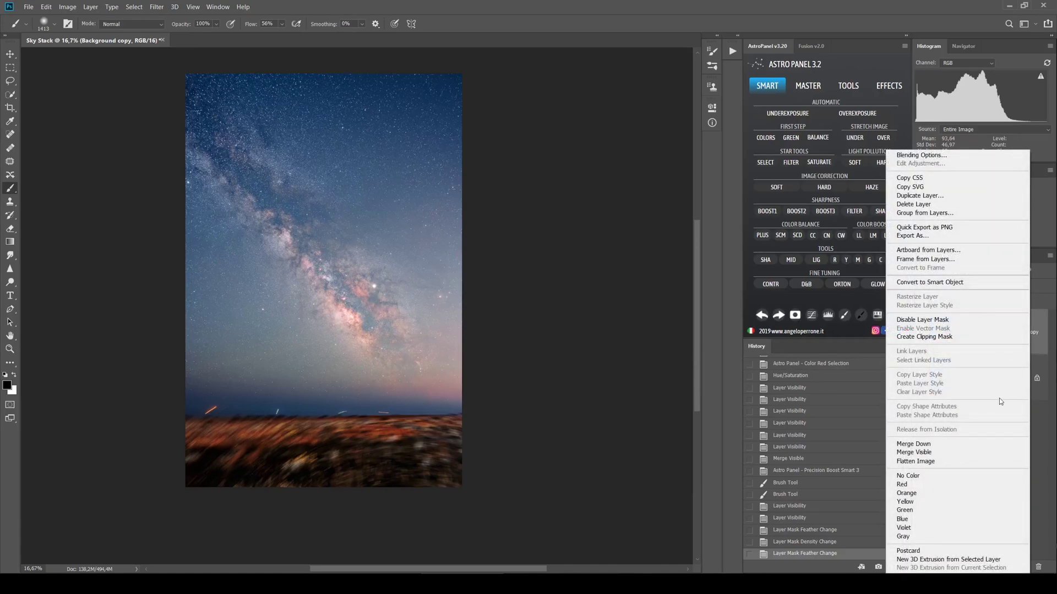
{"action": "left_click", "coordinate": [947, 457]}
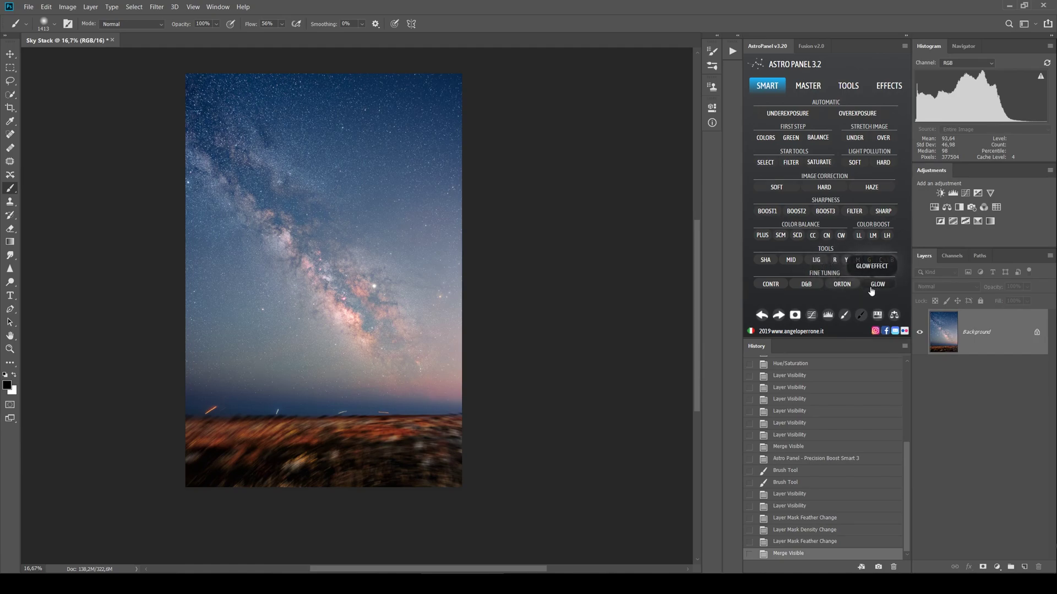
- Apply the Contrast Image fine-tuning action and compare the image with and without the contrast layer
{"action": "left_click", "coordinate": [770, 284]}
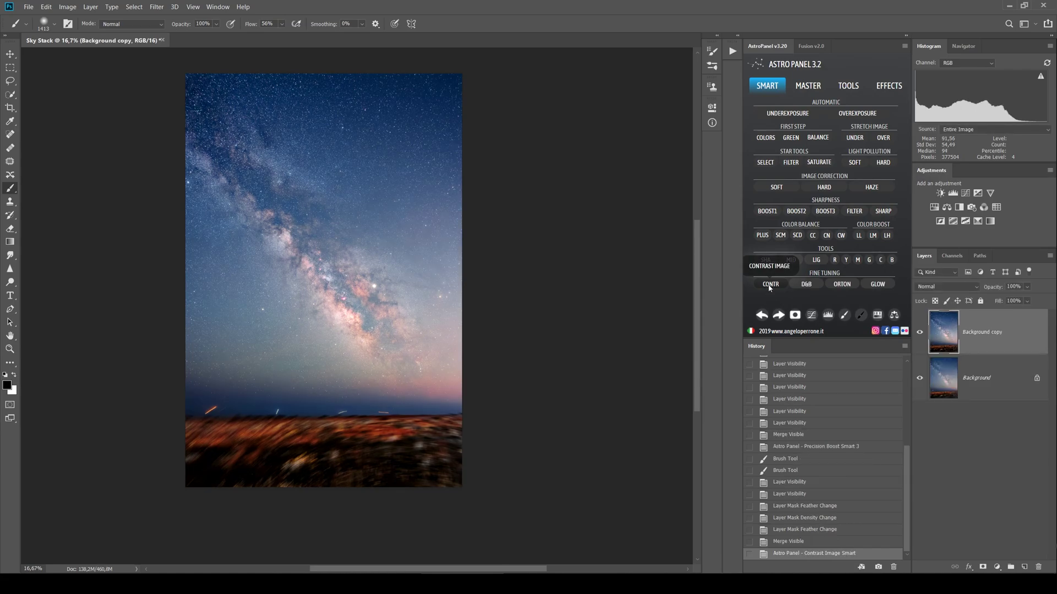
{"action": "left_click", "coordinate": [920, 334]}
{"action": "left_click", "coordinate": [920, 333]}
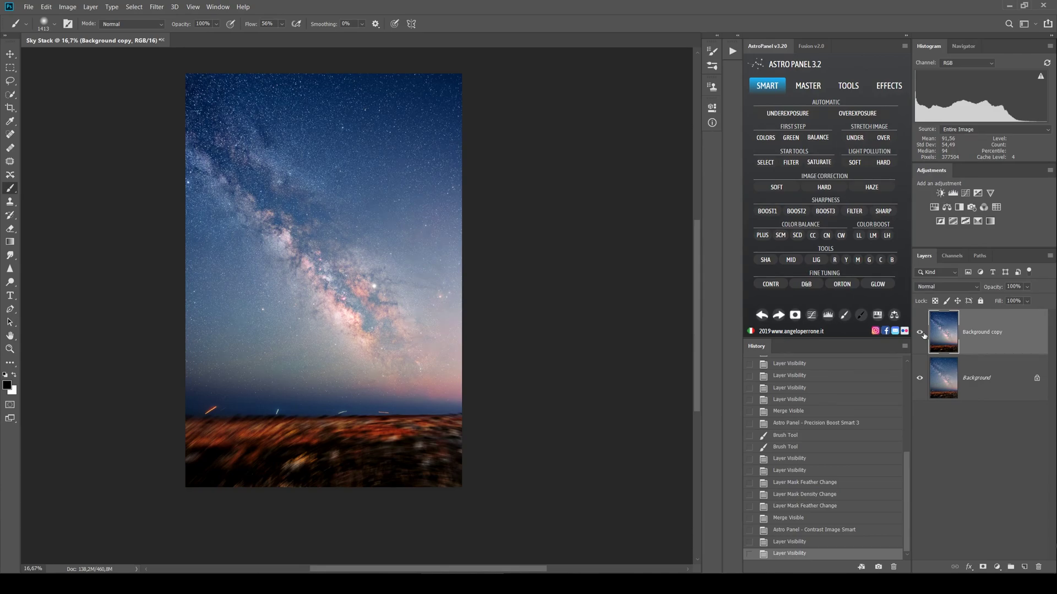
- Lower the contrast layer's opacity to 27% and merge the visible layers
{"action": "left_click", "coordinate": [1026, 288]}
{"action": "left_click_drag", "start_coordinate": [1037, 300], "coordinate": [1006, 301]}
{"action": "left_click", "coordinate": [1025, 336]}
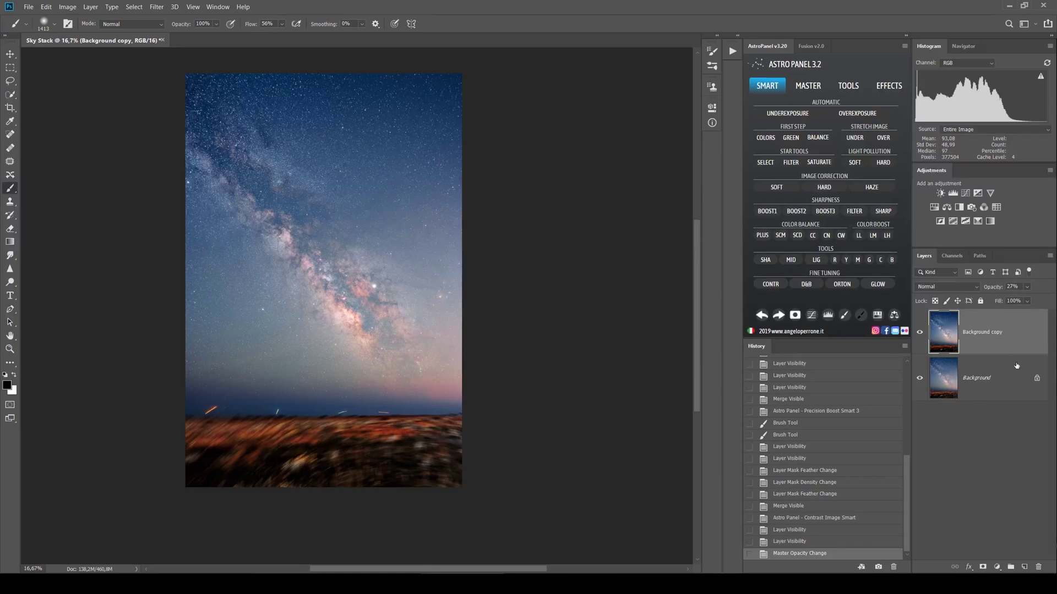
{"action": "right_click", "coordinate": [1009, 336]}
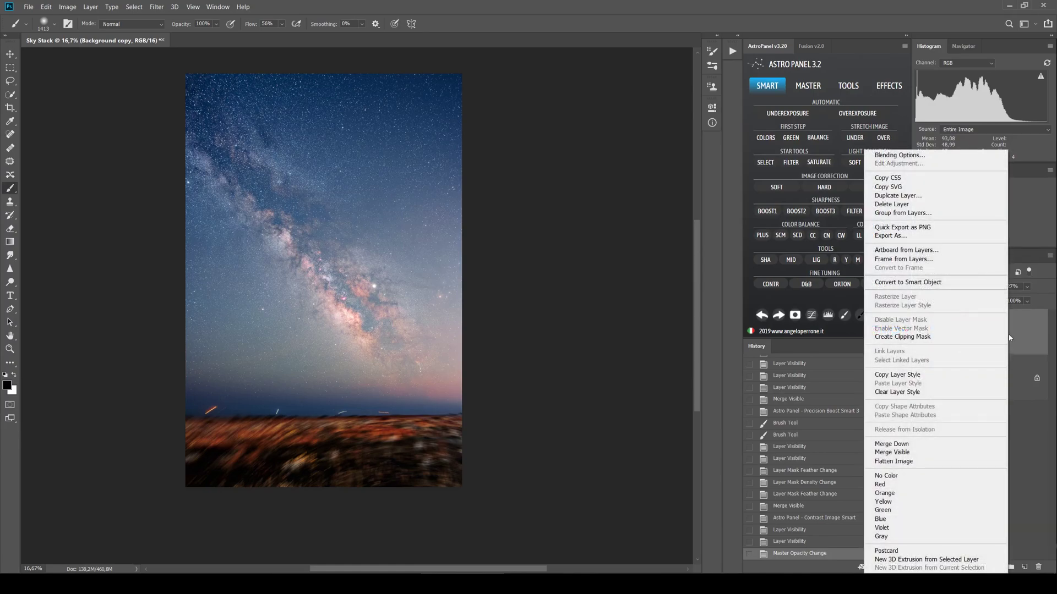
{"action": "left_click", "coordinate": [958, 452]}
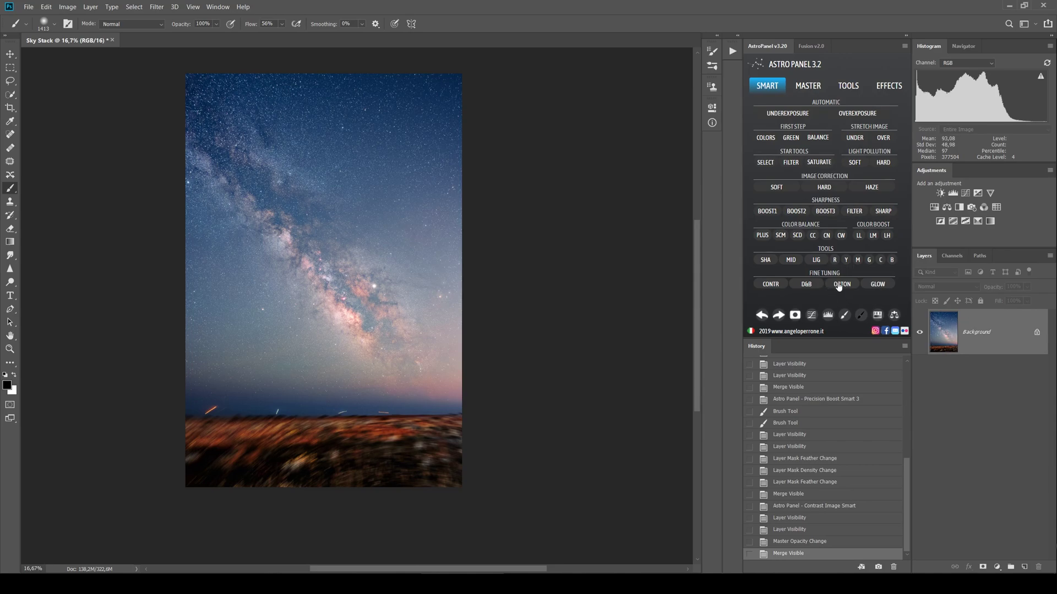
- Apply the Glow Effect action with its overlay layer at 21% opacity, and merge the visible layers
{"action": "left_click", "coordinate": [875, 286]}
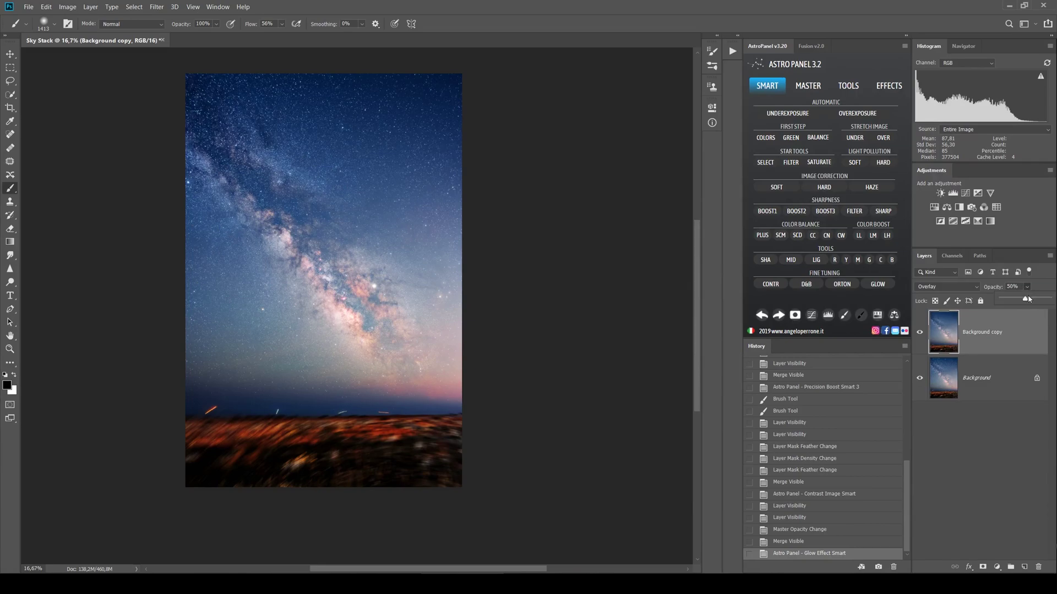
{"action": "left_click_drag", "start_coordinate": [1026, 300], "coordinate": [1011, 299]}
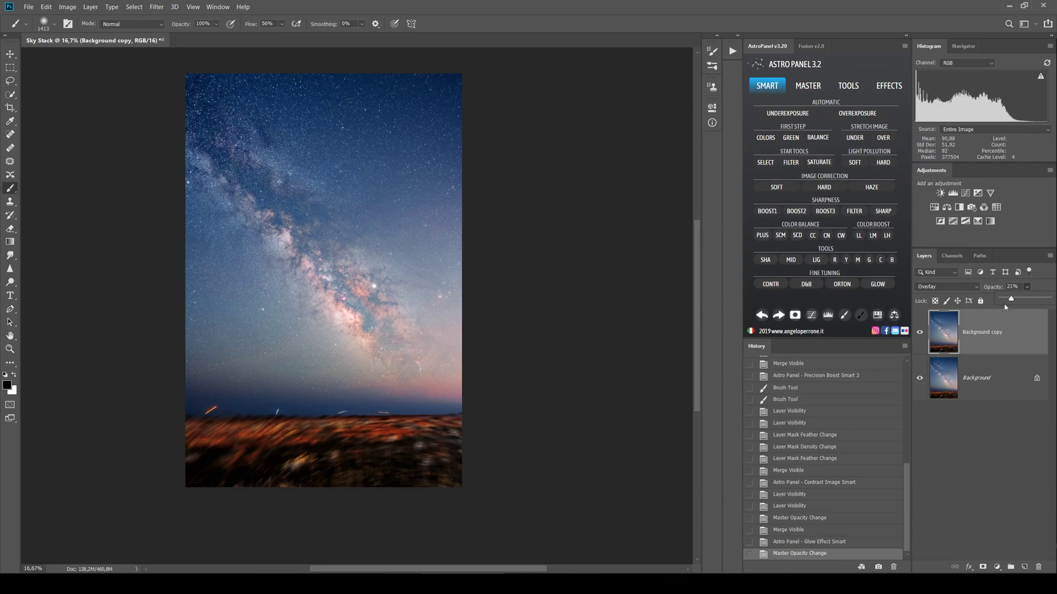
{"action": "left_click", "coordinate": [1027, 292]}
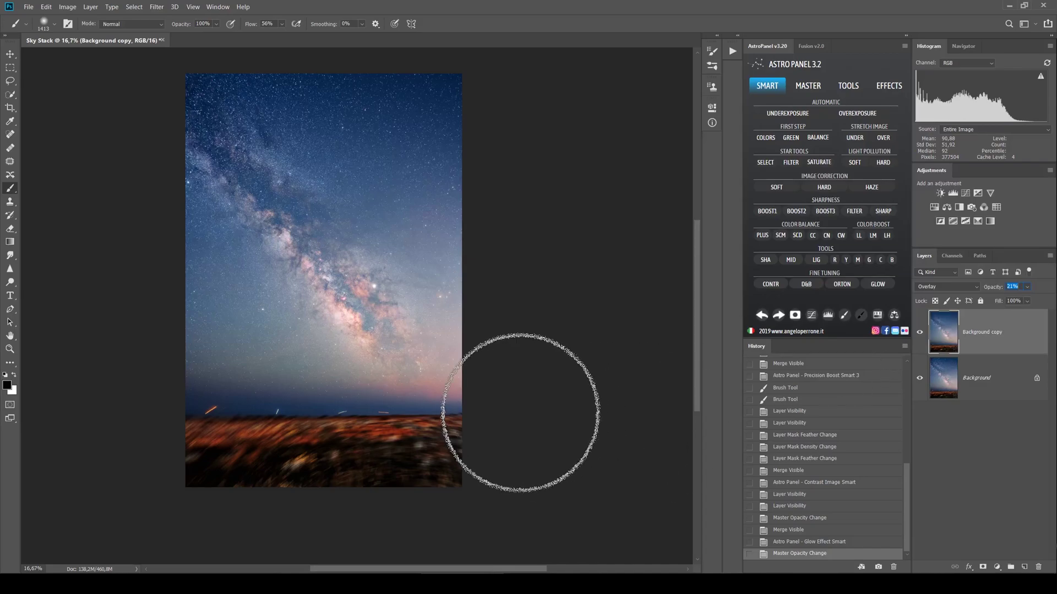
{"action": "right_click", "coordinate": [1008, 344]}
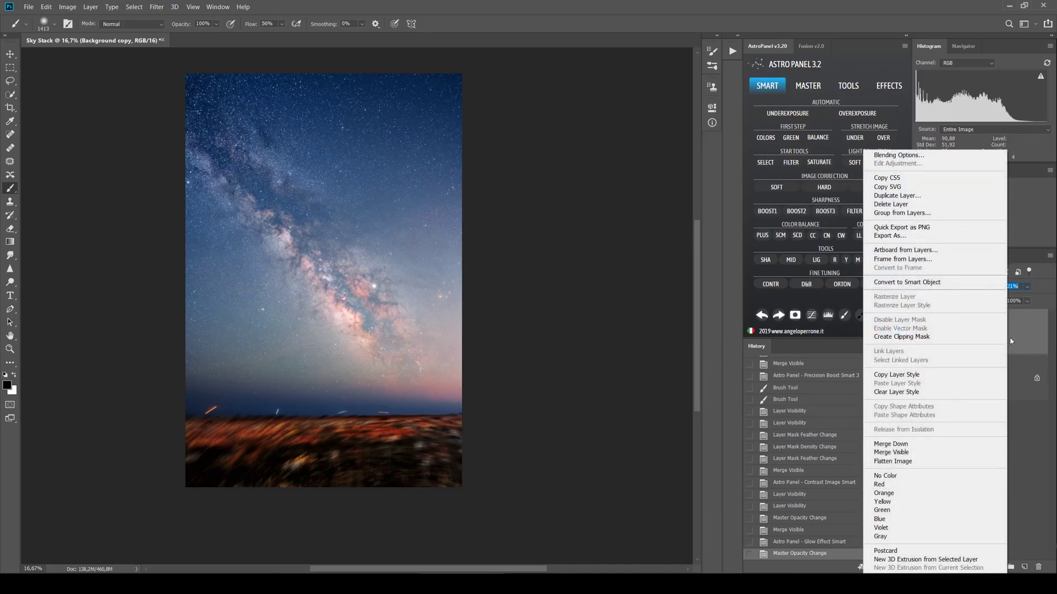
{"action": "left_click", "coordinate": [958, 452]}
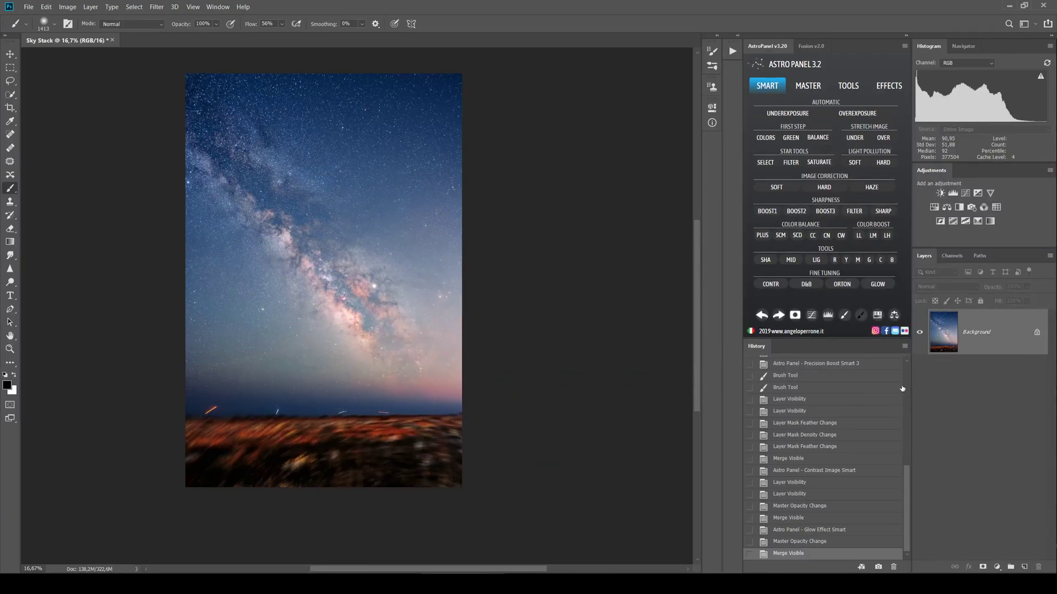
- Add a Camera Raw graduated filter running diagonally from the right end of the horizon up to the Milky Way core
{"action": "left_click", "coordinate": [156, 7]}
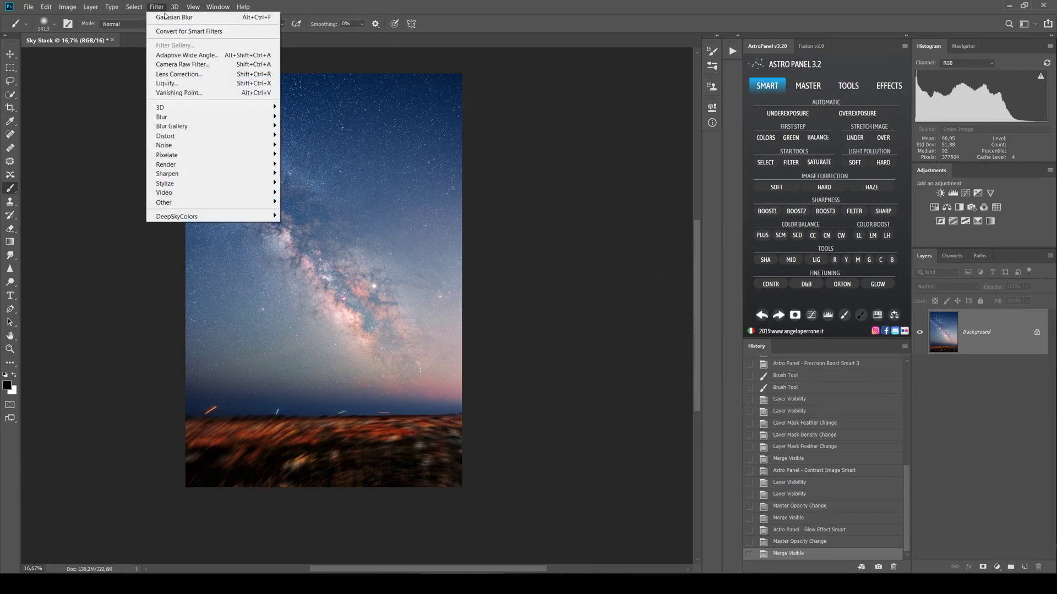
{"action": "left_click", "coordinate": [182, 65]}
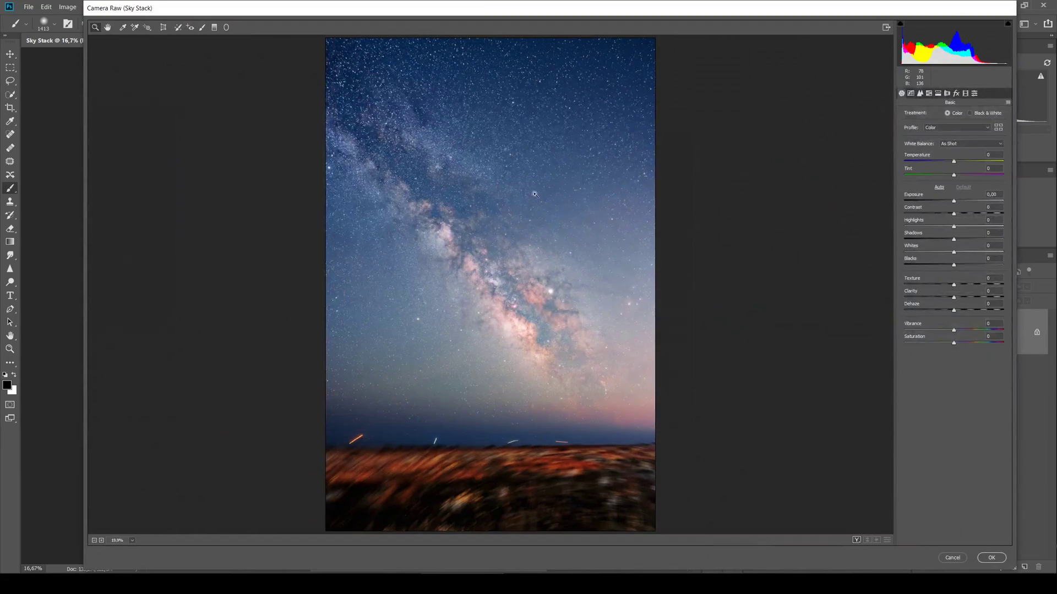
{"action": "left_click", "coordinate": [215, 27]}
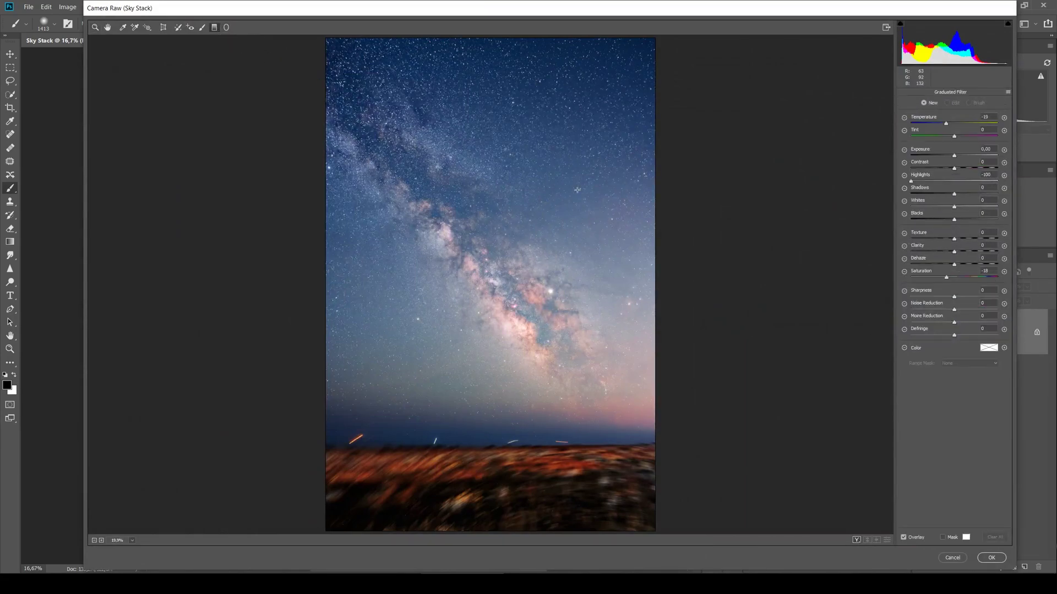
{"action": "mouse_move", "coordinate": [647, 429]}
{"action": "left_mouse_down"}
{"action": "mouse_move", "coordinate": [553, 315]}
{"action": "mouse_move", "coordinate": [539, 271]}
{"action": "mouse_move", "coordinate": [547, 266]}
{"action": "mouse_move", "coordinate": [553, 288]}
{"action": "left_mouse_up"}
{"action": "left_click_drag", "start_coordinate": [647, 428], "coordinate": [663, 455]}
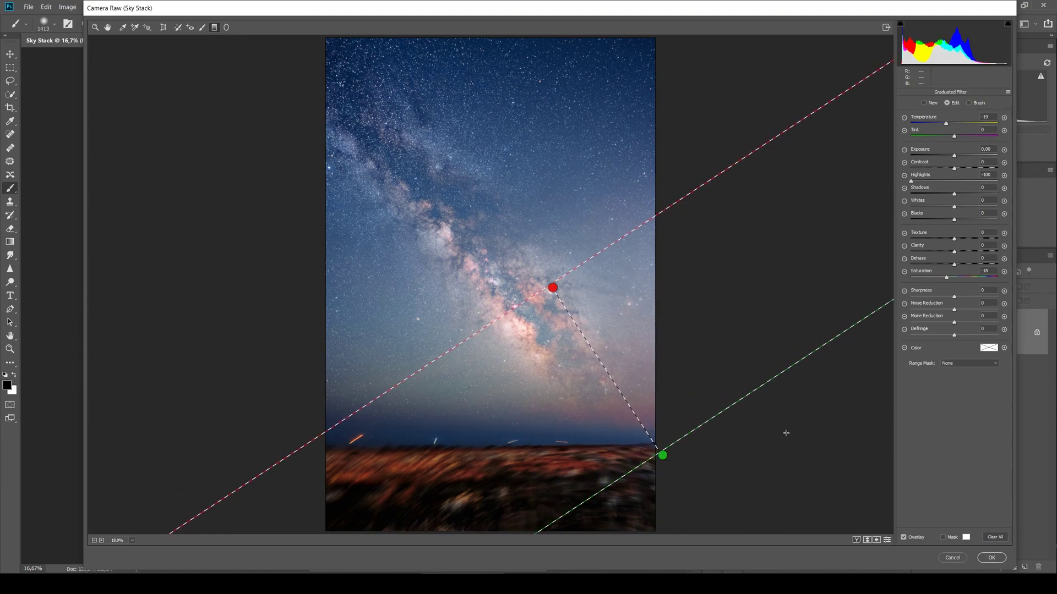
- Set the graduated filter's exposure to -0.15 and apply the Camera Raw filter
{"action": "left_click", "coordinate": [954, 158]}
{"action": "left_click_drag", "start_coordinate": [953, 157], "coordinate": [952, 157]}
{"action": "left_click", "coordinate": [867, 191]}
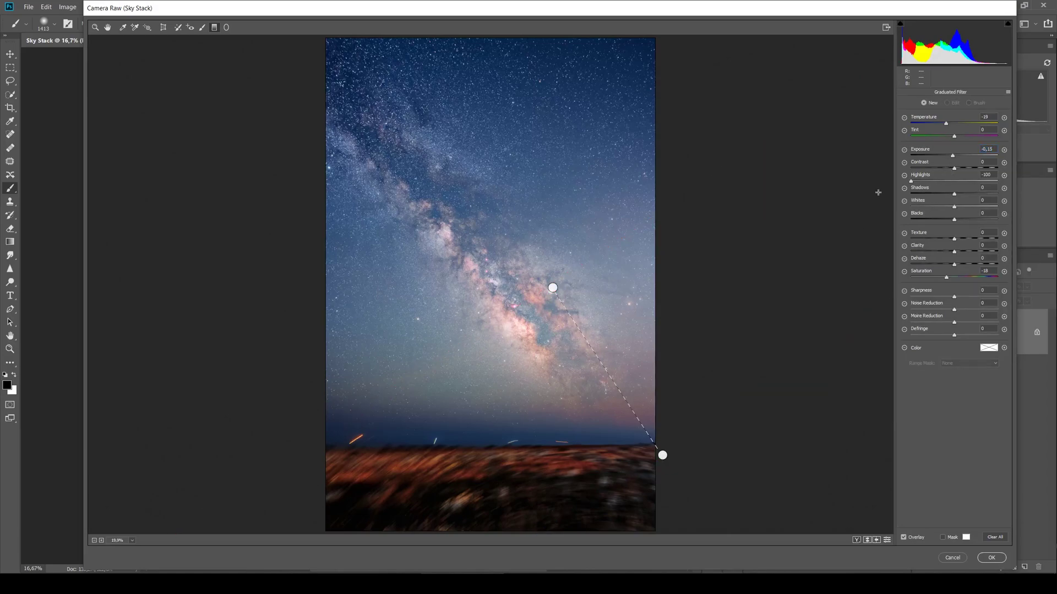
{"action": "left_click", "coordinate": [991, 557]}
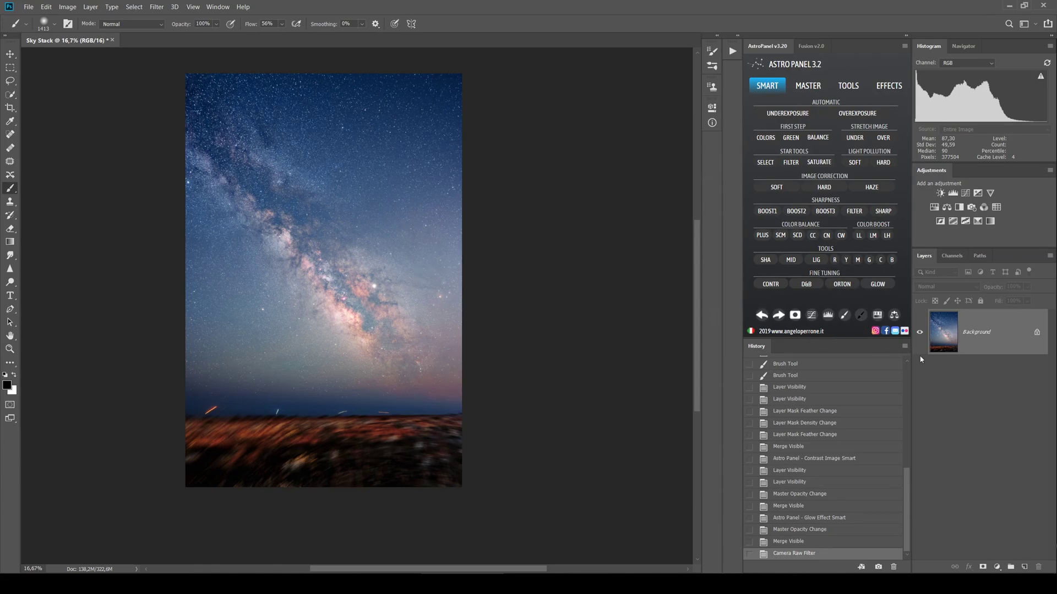
- Compare the finished image with the unprocessed state after the second canvas rotation in the history, and return to the latest Camera Raw state
{"action": "left_click_drag", "start_coordinate": [909, 517], "coordinate": [923, 383]}
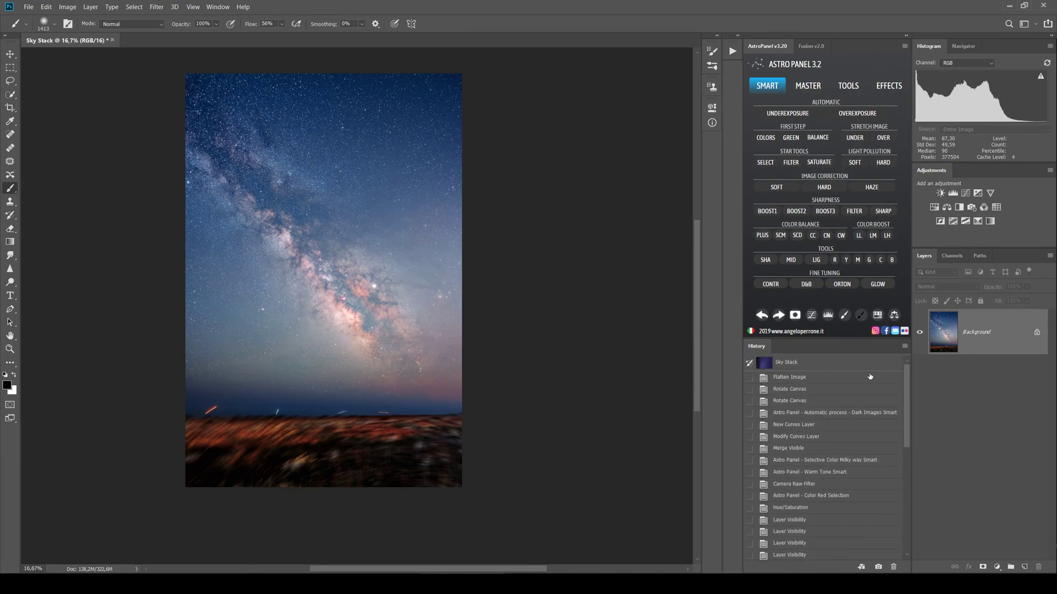
{"action": "left_click", "coordinate": [794, 402]}
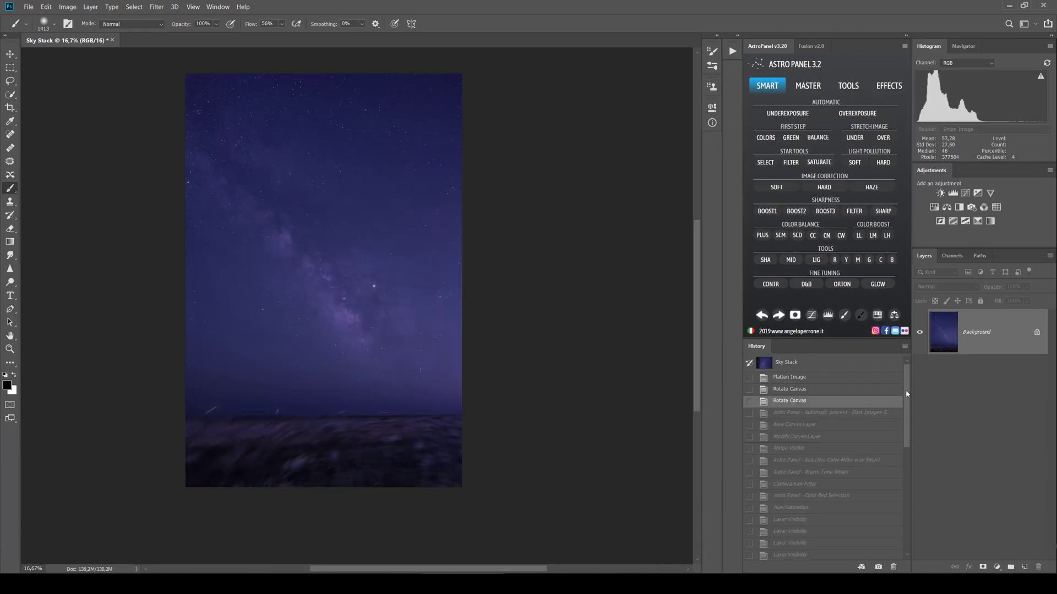
{"action": "left_click_drag", "start_coordinate": [907, 394], "coordinate": [893, 500]}
{"action": "left_click", "coordinate": [832, 554]}
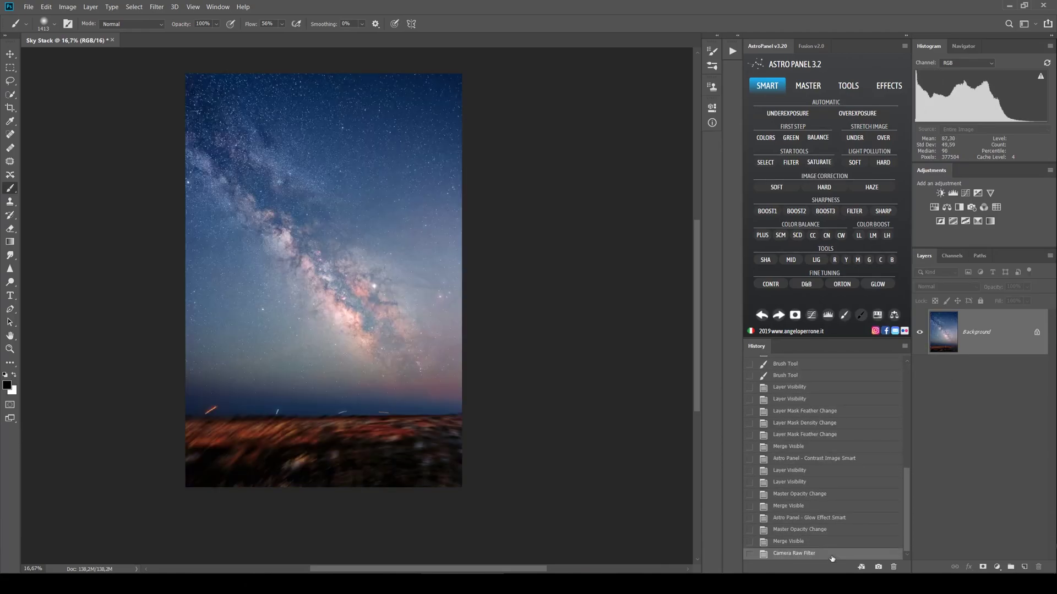